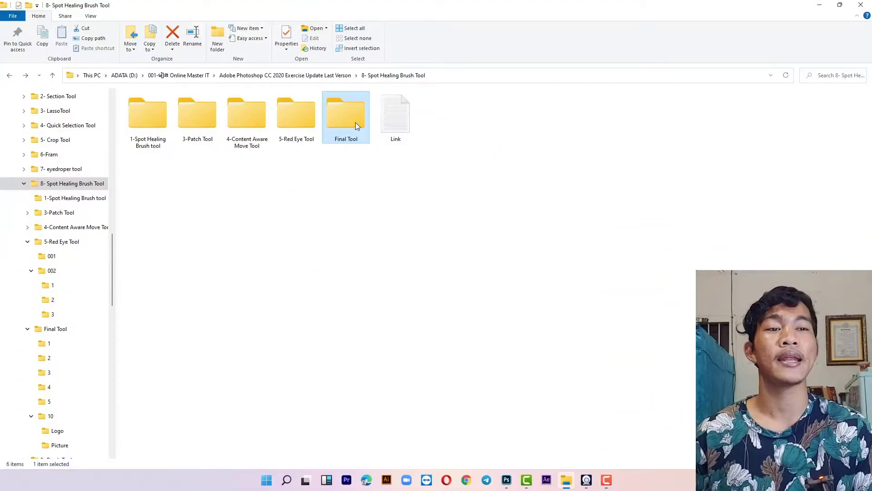
Open the Final Tool practice folder and look at the images in its subfolder 1
{"action": "double_click", "coordinate": [355, 122]}
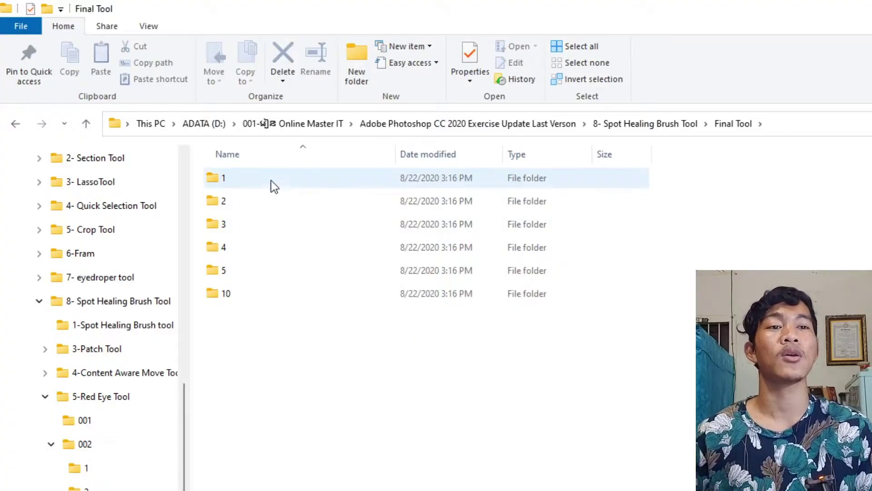
{"action": "left_click", "coordinate": [271, 180]}
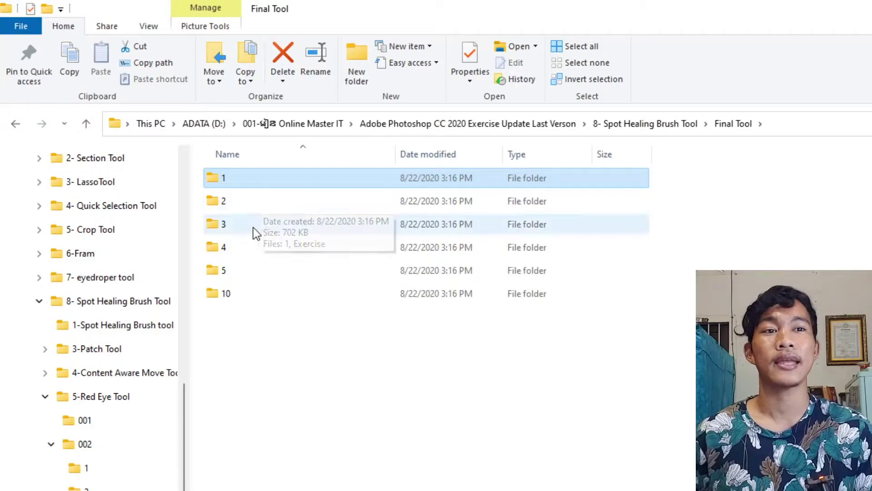
{"action": "left_click", "coordinate": [243, 270]}
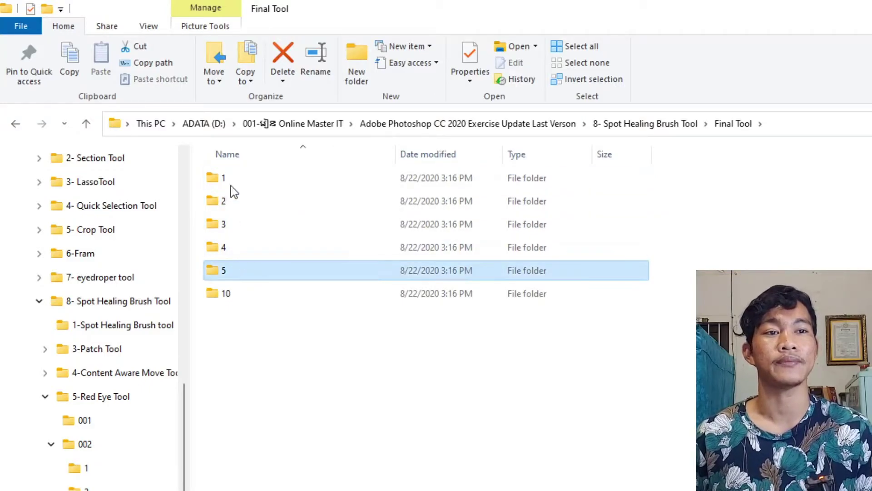
{"action": "left_click", "coordinate": [230, 183]}
{"action": "double_click", "coordinate": [226, 185]}
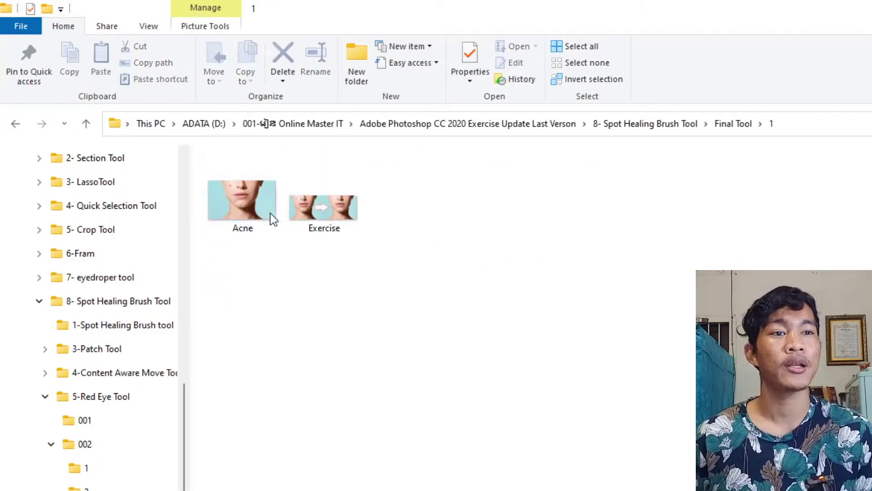
{"action": "left_click", "coordinate": [257, 214]}
{"action": "double_click", "coordinate": [243, 197]}
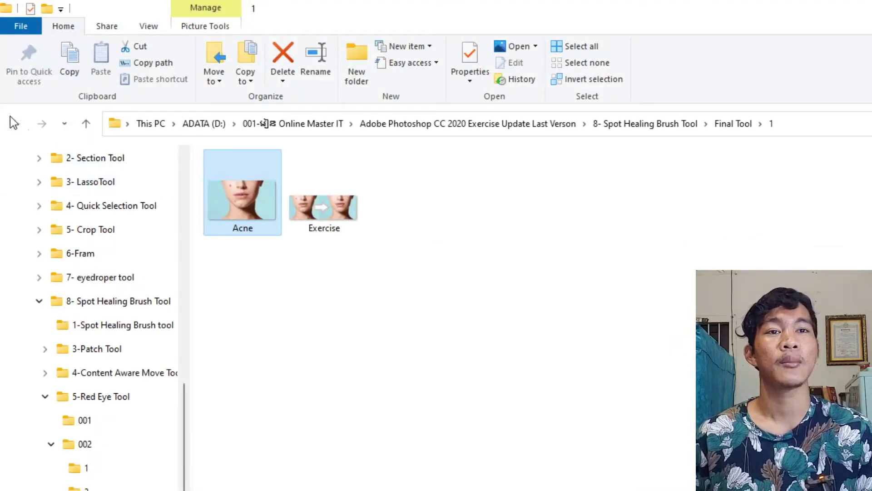
{"action": "left_click", "coordinate": [16, 123]}
{"action": "left_click", "coordinate": [234, 273]}
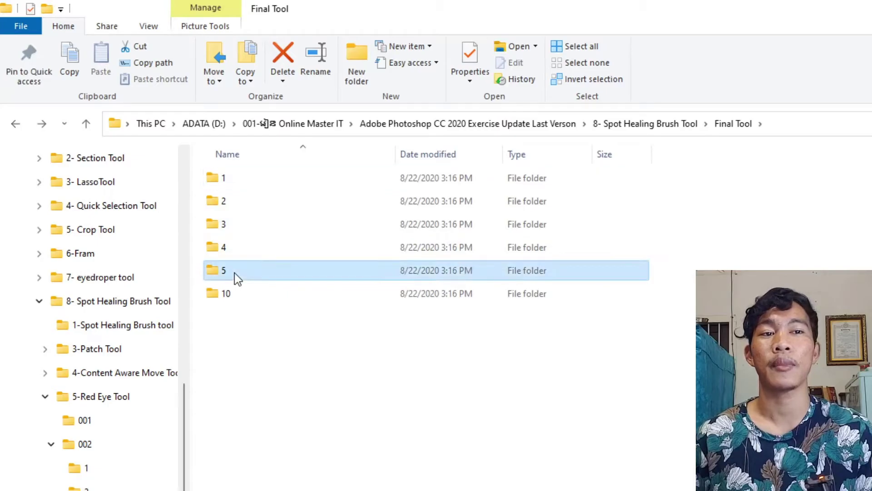
{"action": "left_click", "coordinate": [224, 176]}
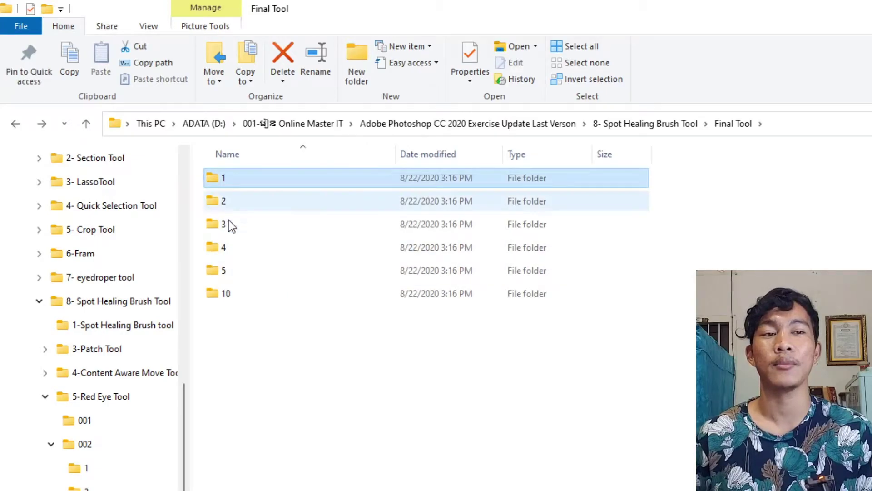
{"action": "left_click", "coordinate": [227, 273]}
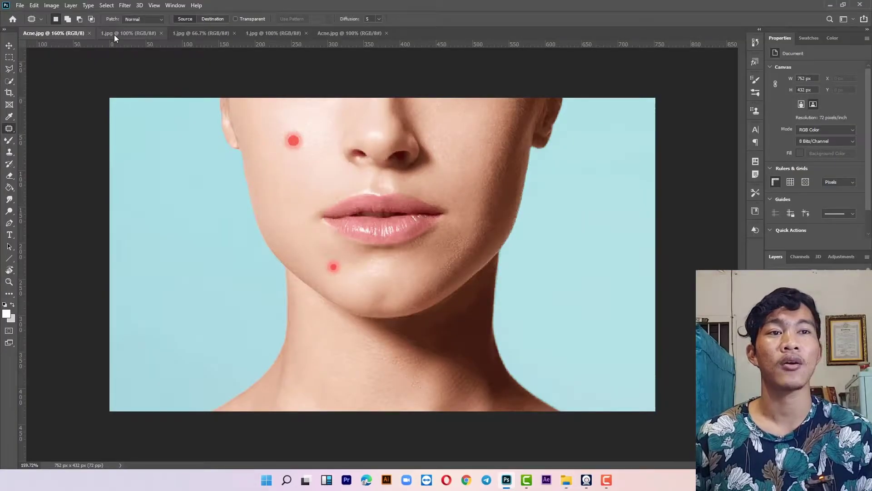
Switch to Photoshop and look through the open practice photos of faces with blemishes
{"action": "left_click", "coordinate": [114, 34]}
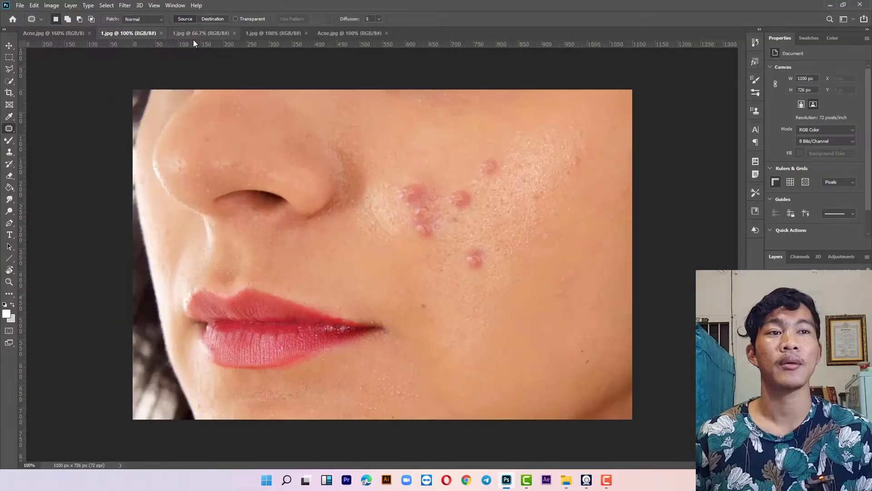
{"action": "left_click", "coordinate": [192, 35]}
{"action": "left_click", "coordinate": [280, 32]}
{"action": "left_click", "coordinate": [338, 33]}
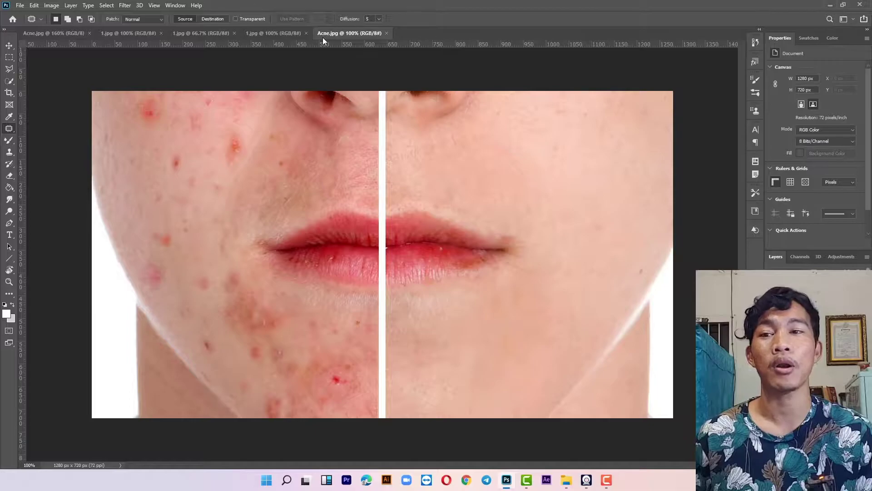
{"action": "left_click", "coordinate": [66, 32]}
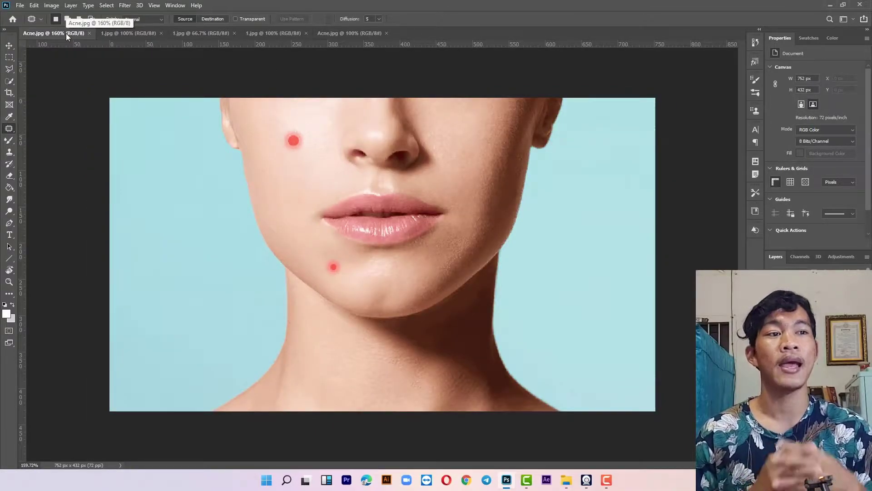
{"action": "left_click", "coordinate": [113, 33]}
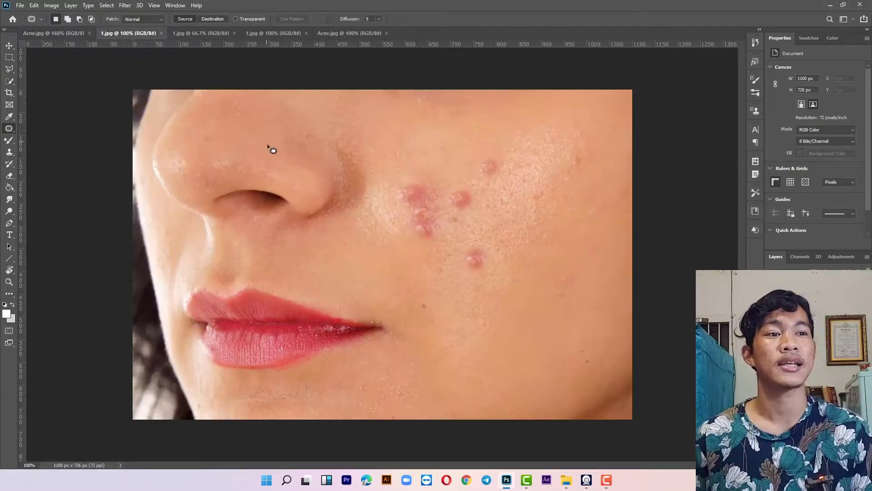
{"action": "left_click", "coordinate": [221, 35]}
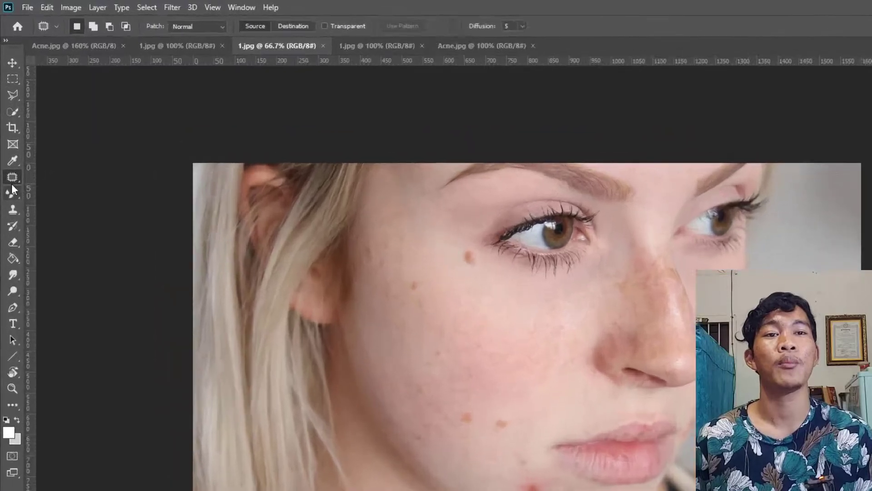
In the first Acne.jpg photo, use the Patch Tool to replace the red spot on the cheek with clean skin below it, and deselect
{"action": "right_click", "coordinate": [9, 128]}
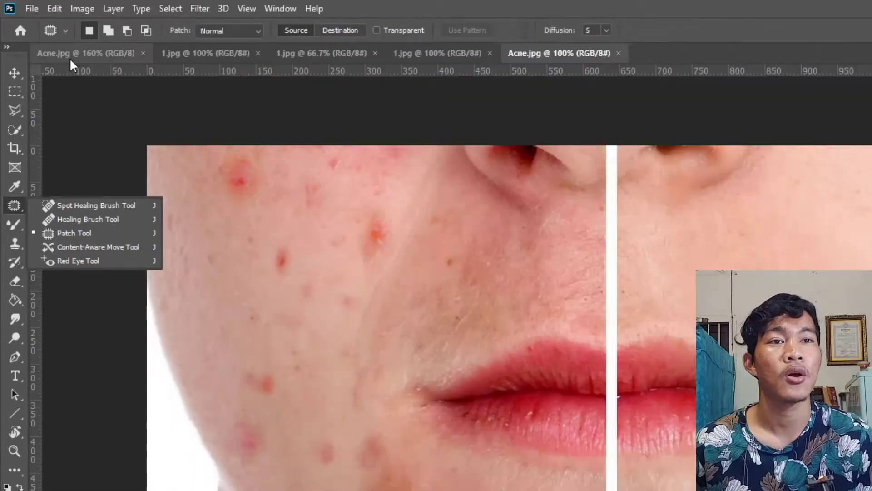
{"action": "left_click", "coordinate": [109, 87]}
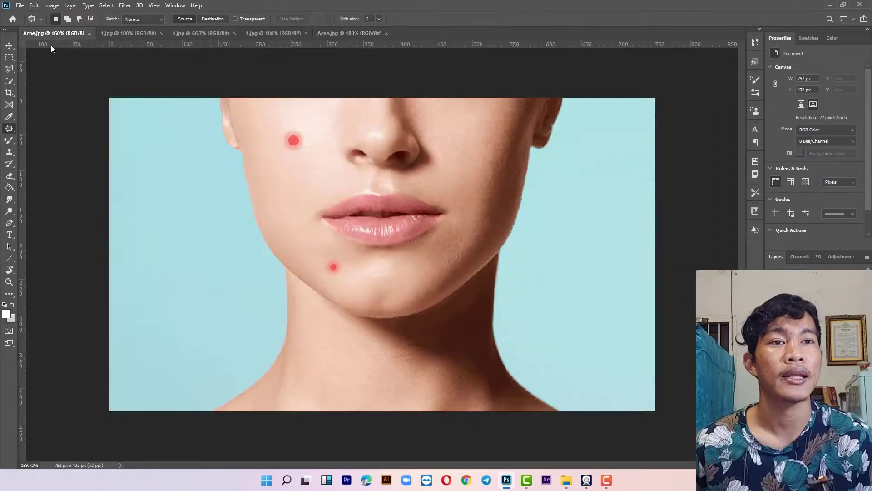
{"action": "scroll", "coordinate": [282, 188], "scroll_direction": "up", "scroll_amount": 3}
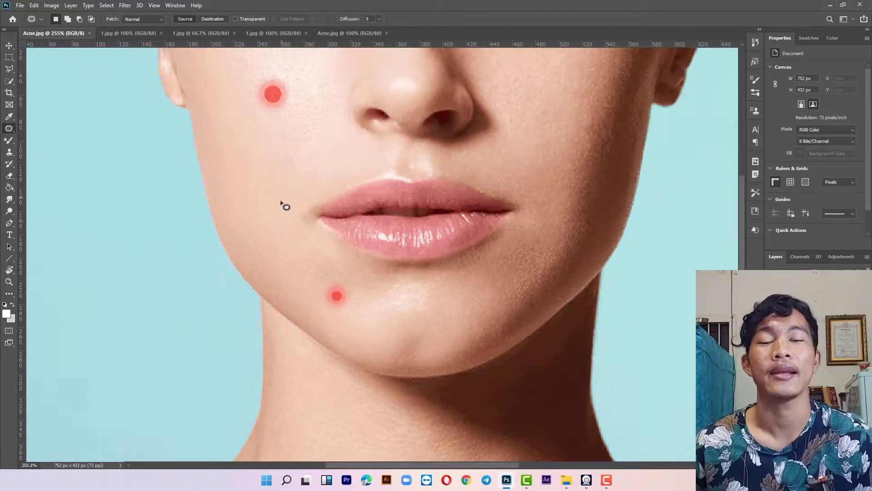
{"action": "scroll", "coordinate": [282, 198], "scroll_direction": "up", "scroll_amount": 2}
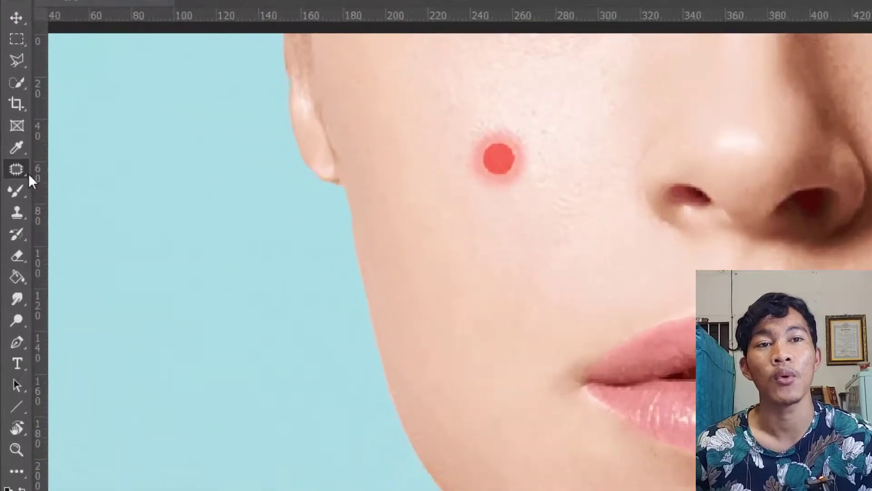
{"action": "right_click", "coordinate": [9, 129]}
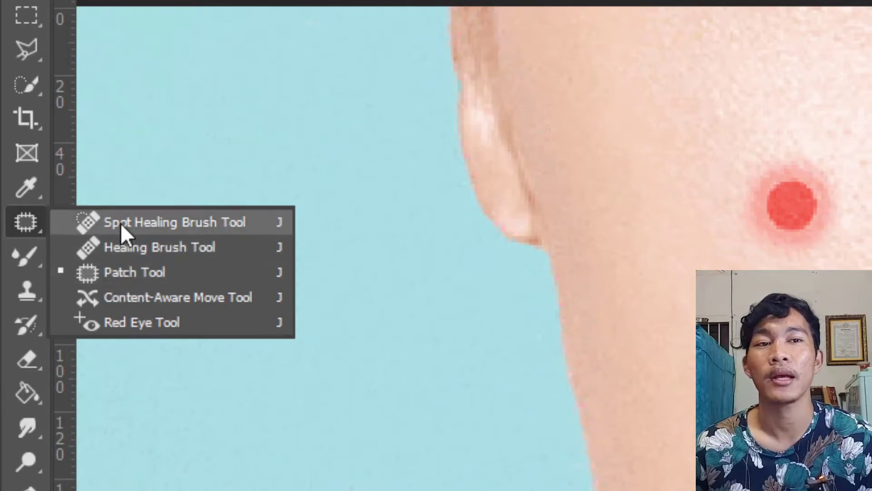
{"action": "left_click", "coordinate": [107, 274]}
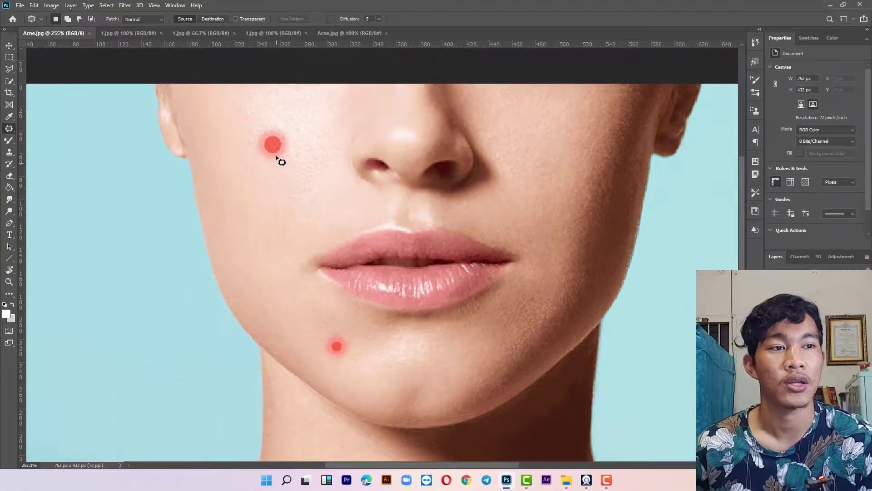
{"action": "mouse_move", "coordinate": [291, 167]}
{"action": "left_mouse_down"}
{"action": "mouse_move", "coordinate": [275, 174]}
{"action": "mouse_move", "coordinate": [245, 152]}
{"action": "left_mouse_up"}
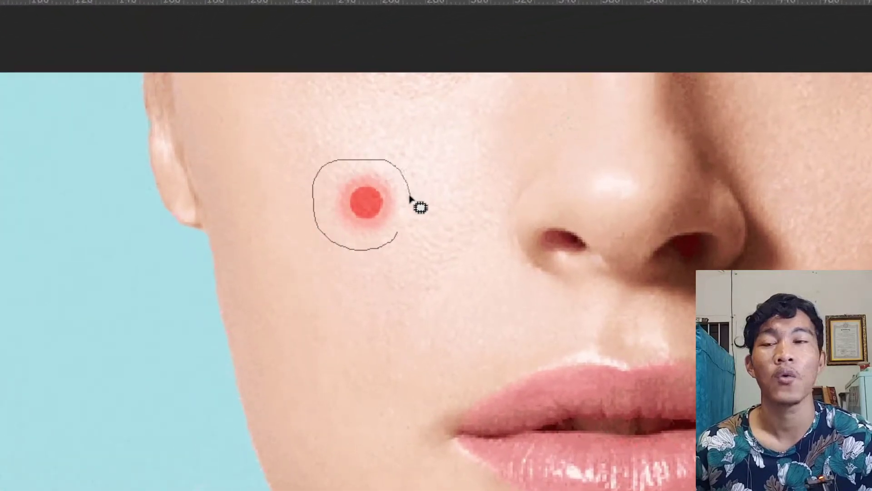
{"action": "left_click_drag", "start_coordinate": [411, 202], "coordinate": [390, 224]}
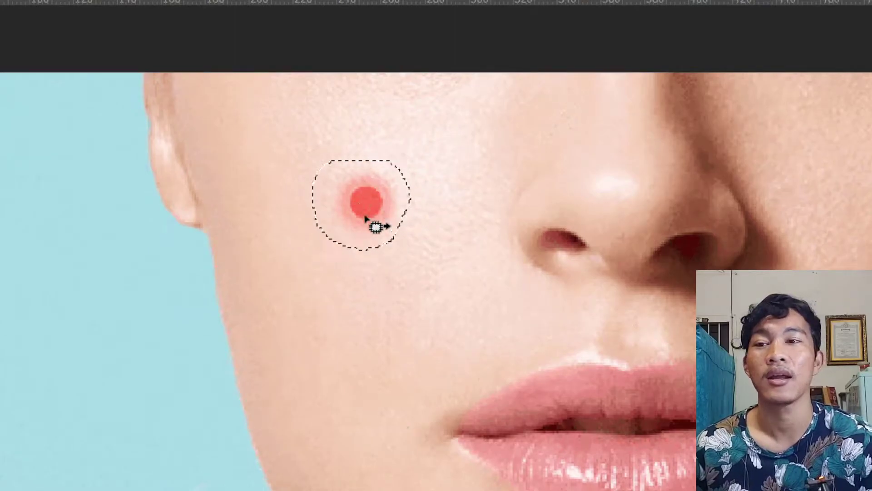
{"action": "left_click_drag", "start_coordinate": [383, 212], "coordinate": [384, 301]}
{"action": "key", "text": "ctrl+d"}
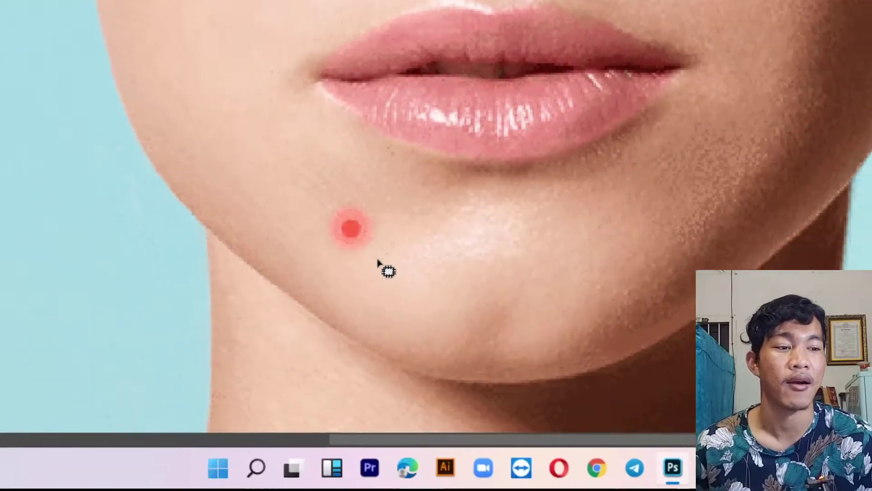
Patch the red spot on the chin with nearby clean skin and clear the selection
{"action": "mouse_move", "coordinate": [373, 237]}
{"action": "left_mouse_down"}
{"action": "mouse_move", "coordinate": [314, 185]}
{"action": "mouse_move", "coordinate": [363, 215]}
{"action": "left_mouse_up"}
{"action": "key", "text": "ctrl+d"}
{"action": "scroll", "coordinate": [268, 146], "scroll_direction": "up", "scroll_amount": 3}
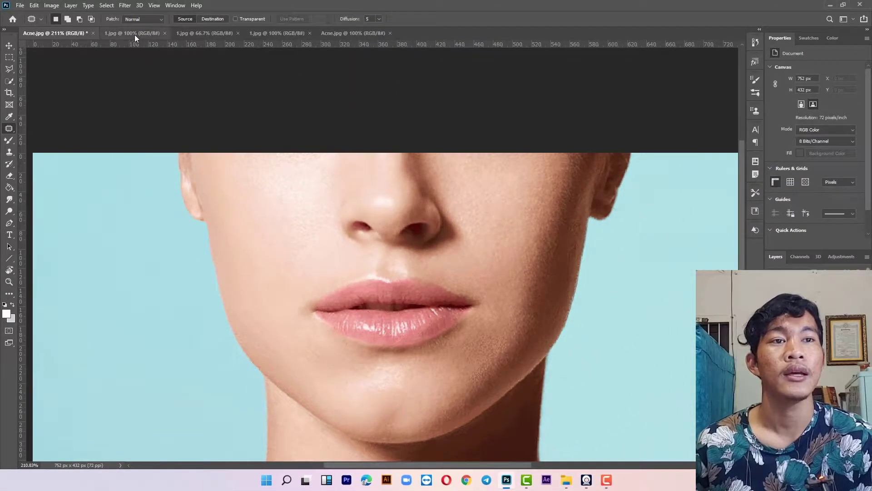
In the first 1.jpg photo, use the Patch Tool to replace the lowest red pimple on the cheek with clean skin, and deselect
{"action": "left_click", "coordinate": [133, 33]}
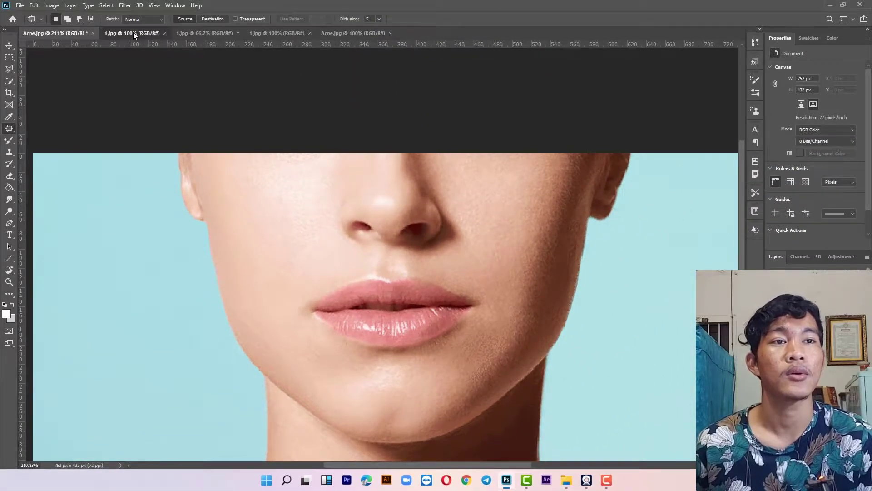
{"action": "scroll", "coordinate": [518, 250], "scroll_direction": "down", "scroll_amount": 3}
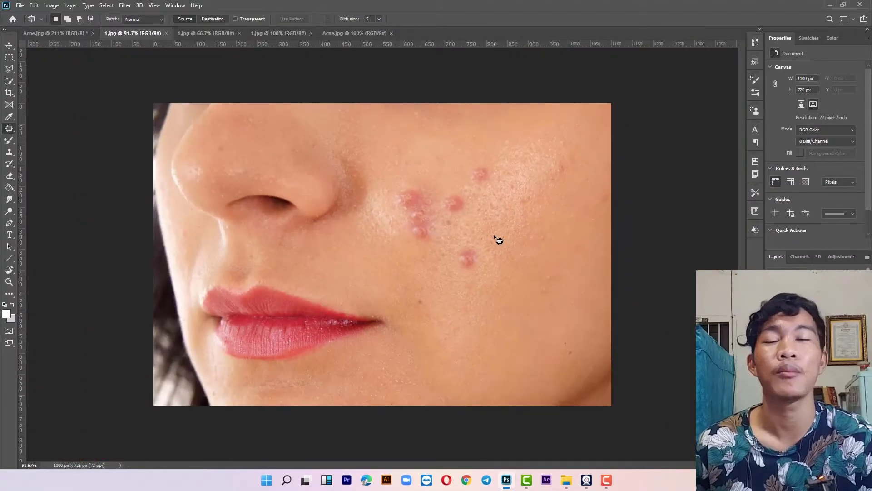
{"action": "scroll", "coordinate": [495, 239], "scroll_direction": "down", "scroll_amount": 2}
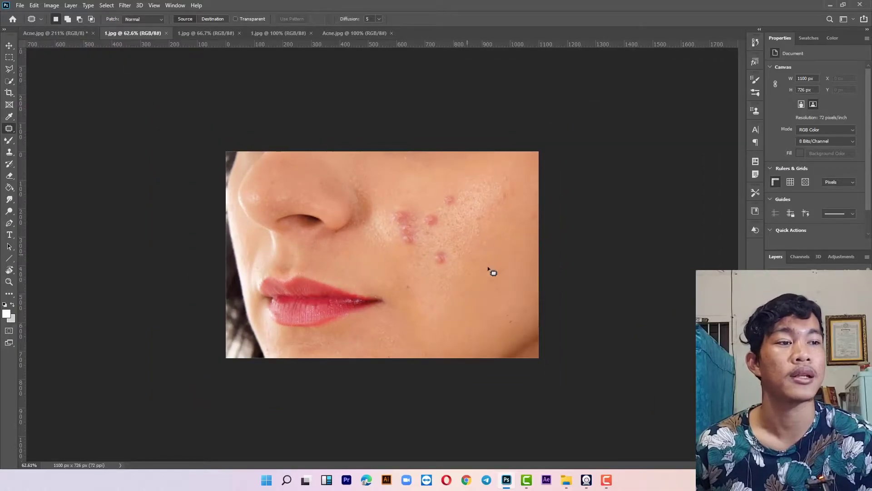
{"action": "scroll", "coordinate": [491, 271], "scroll_direction": "up", "scroll_amount": 1}
{"action": "scroll", "coordinate": [493, 274], "scroll_direction": "up", "scroll_amount": 1}
{"action": "scroll", "coordinate": [508, 279], "scroll_direction": "up", "scroll_amount": 2}
{"action": "scroll", "coordinate": [506, 270], "scroll_direction": "down", "scroll_amount": 2}
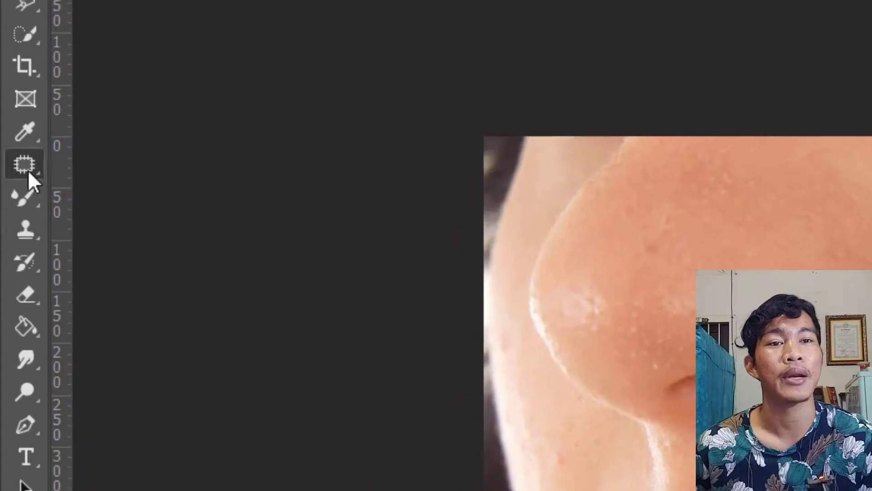
{"action": "right_click", "coordinate": [28, 169]}
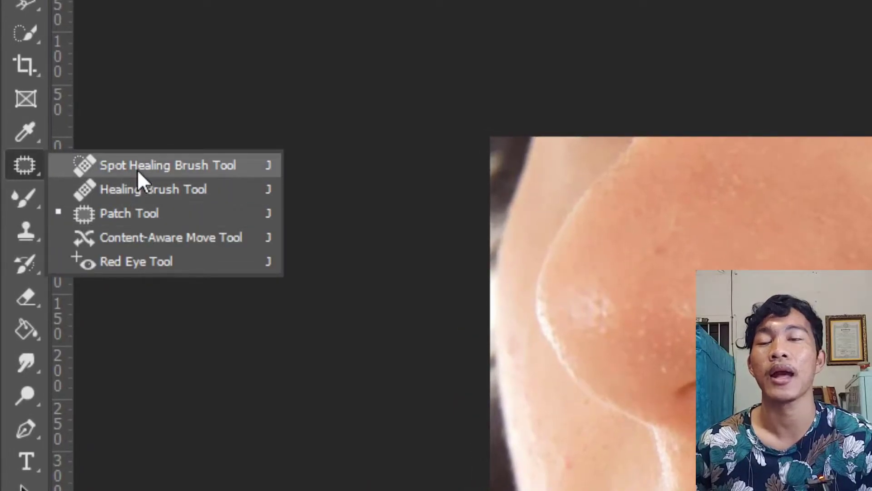
{"action": "left_click", "coordinate": [135, 213]}
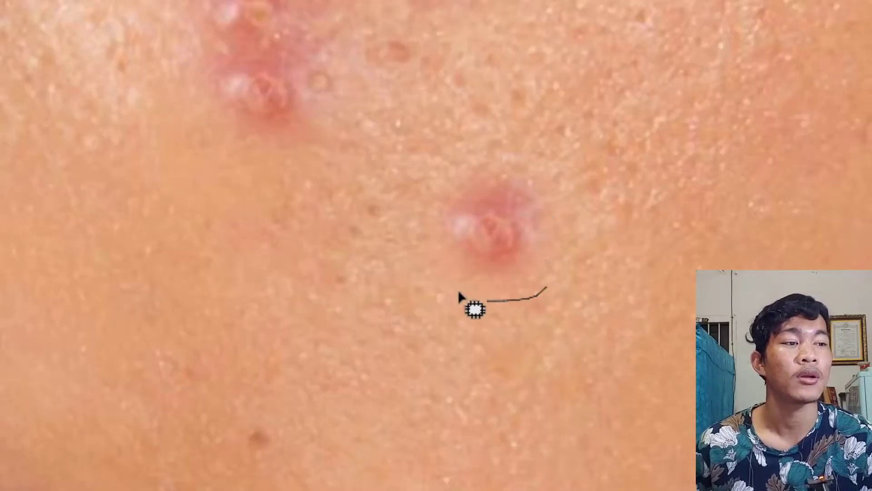
{"action": "mouse_move", "coordinate": [459, 294]}
{"action": "left_mouse_down"}
{"action": "mouse_move", "coordinate": [541, 154]}
{"action": "mouse_move", "coordinate": [550, 164]}
{"action": "left_mouse_up"}
{"action": "left_click_drag", "start_coordinate": [531, 236], "coordinate": [424, 393]}
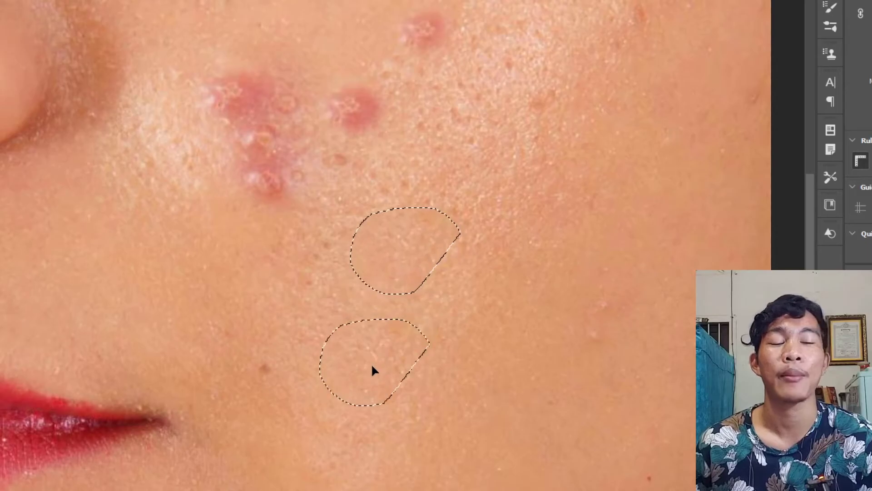
{"action": "left_click_drag", "start_coordinate": [372, 366], "coordinate": [372, 366]}
{"action": "key", "text": "ctrl+d"}
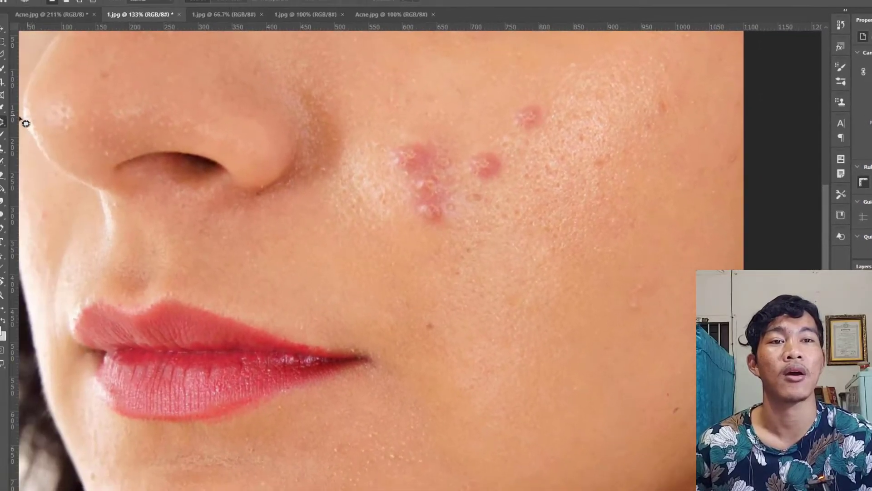
Remove the small faint spots on the lower cheek with the Spot Healing Brush Tool, enlarging the brush to about 51 px
{"action": "right_click", "coordinate": [10, 123]}
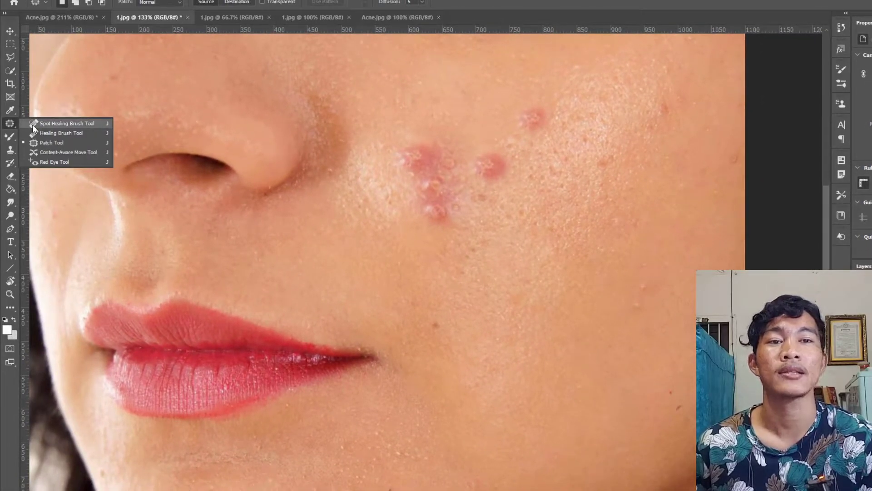
{"action": "left_click", "coordinate": [56, 123]}
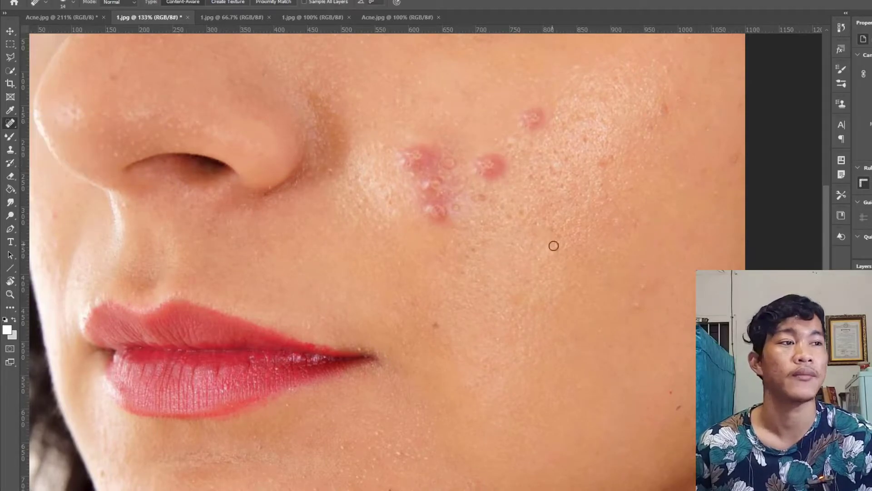
{"action": "mouse_move", "coordinate": [635, 306]}
{"action": "left_mouse_down"}
{"action": "mouse_move", "coordinate": [653, 303]}
{"action": "mouse_move", "coordinate": [631, 291]}
{"action": "mouse_move", "coordinate": [637, 307]}
{"action": "mouse_move", "coordinate": [594, 271]}
{"action": "mouse_move", "coordinate": [591, 282]}
{"action": "mouse_move", "coordinate": [616, 278]}
{"action": "mouse_move", "coordinate": [566, 285]}
{"action": "mouse_move", "coordinate": [625, 288]}
{"action": "mouse_move", "coordinate": [557, 296]}
{"action": "mouse_move", "coordinate": [606, 293]}
{"action": "mouse_move", "coordinate": [568, 288]}
{"action": "left_mouse_up"}
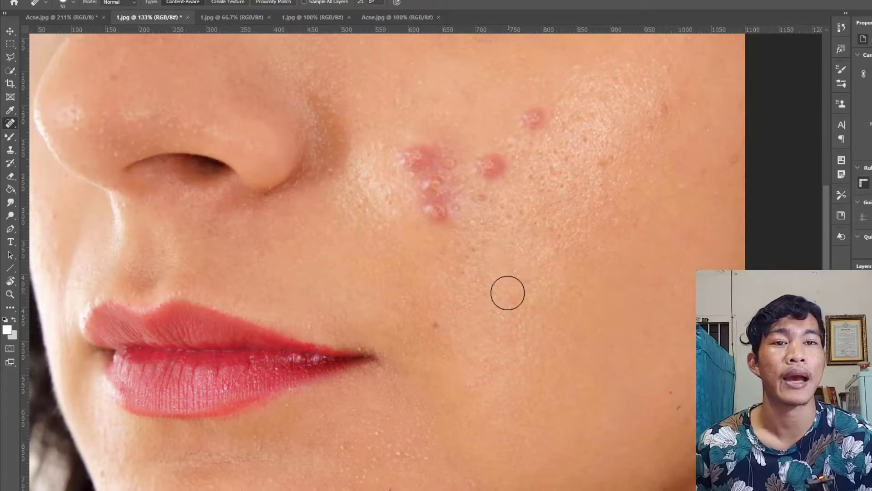
With the Spot Healing Brush Tool, remove the dark moles on the cheek and the two separate red pimples beside the acne cluster
{"action": "left_click", "coordinate": [10, 137]}
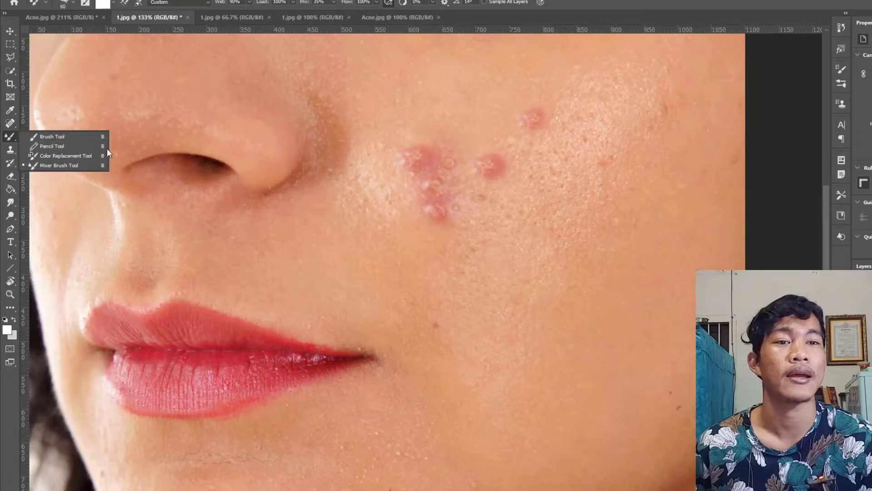
{"action": "left_click", "coordinate": [12, 123]}
{"action": "right_click", "coordinate": [11, 125]}
{"action": "left_click", "coordinate": [49, 121]}
{"action": "left_click", "coordinate": [438, 329]}
{"action": "left_click", "coordinate": [514, 310]}
{"action": "left_click", "coordinate": [609, 159]}
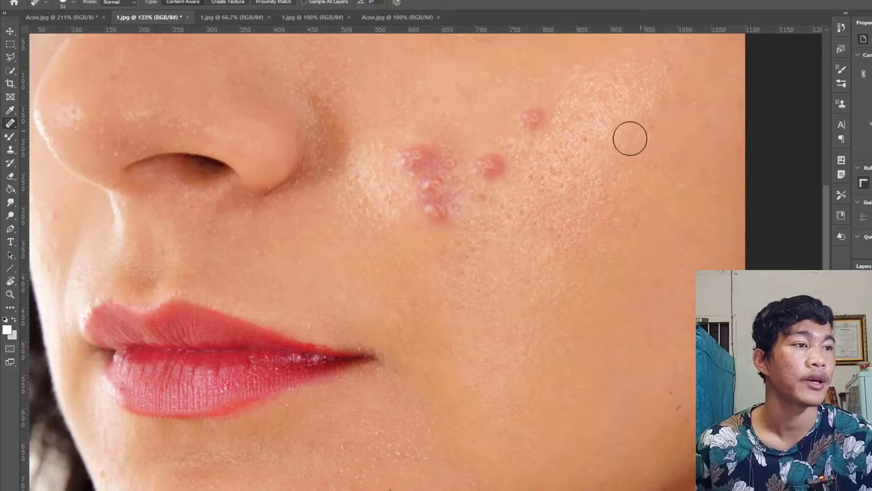
{"action": "scroll", "coordinate": [638, 132], "scroll_direction": "up", "scroll_amount": 1}
{"action": "left_click", "coordinate": [533, 141]}
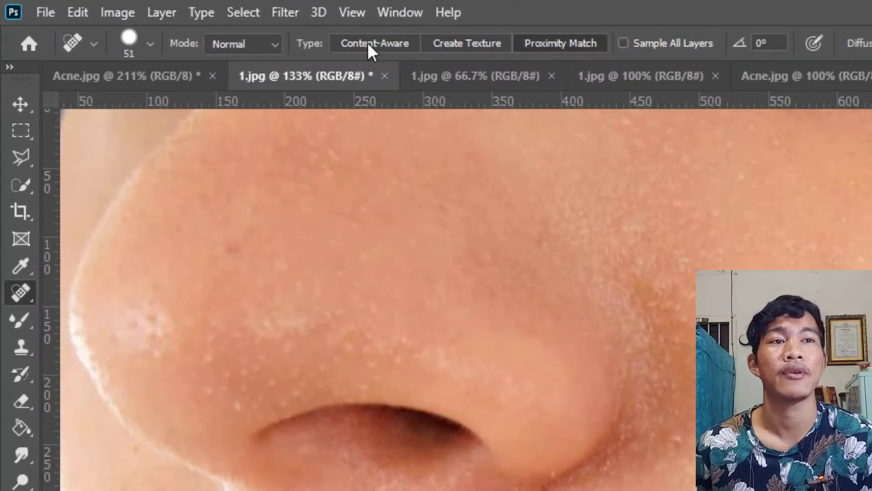
Set the healing type to Proximity Match and brush away the red acne cluster beside the nose, enlarging the brush to about 120 px
{"action": "left_click", "coordinate": [464, 47]}
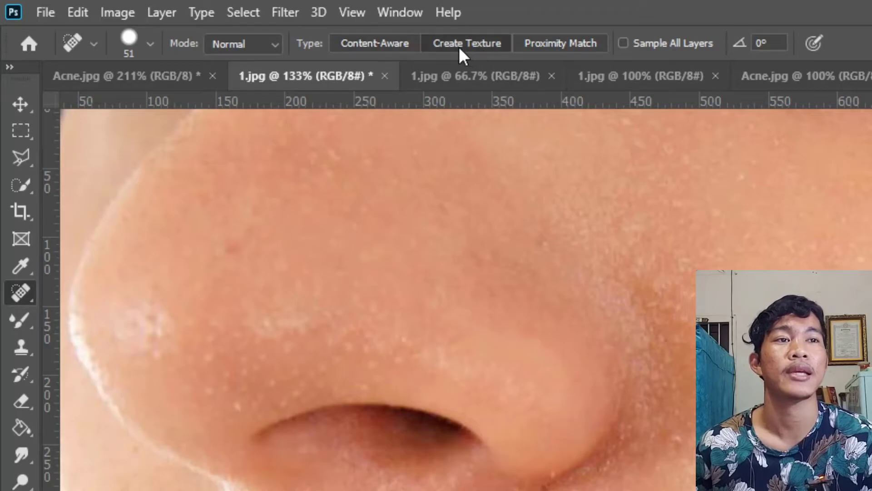
{"action": "left_click", "coordinate": [558, 48]}
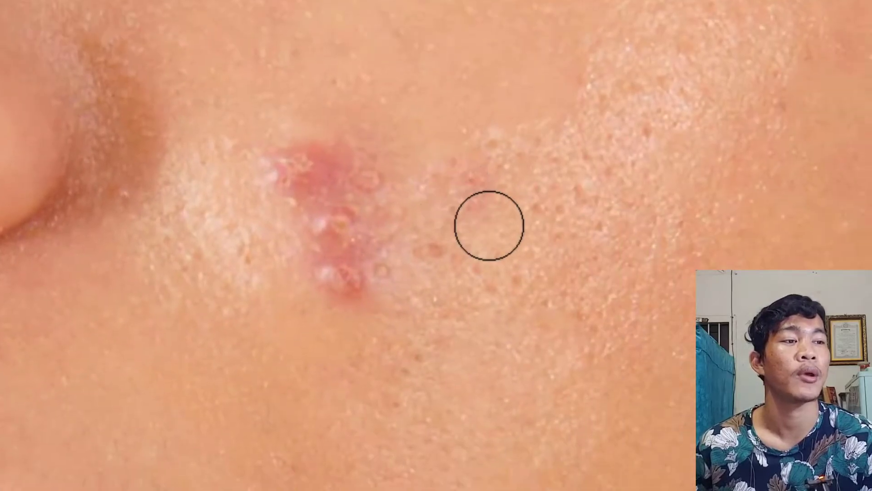
{"action": "left_click", "coordinate": [442, 230]}
{"action": "left_click", "coordinate": [349, 279]}
{"action": "left_click_drag", "start_coordinate": [397, 287], "coordinate": [447, 298]}
{"action": "left_click", "coordinate": [320, 176]}
{"action": "left_click", "coordinate": [389, 243]}
{"action": "left_click", "coordinate": [304, 192]}
{"action": "left_click", "coordinate": [380, 168]}
{"action": "left_click", "coordinate": [550, 179]}
{"action": "left_click", "coordinate": [554, 329]}
{"action": "left_click", "coordinate": [389, 300]}
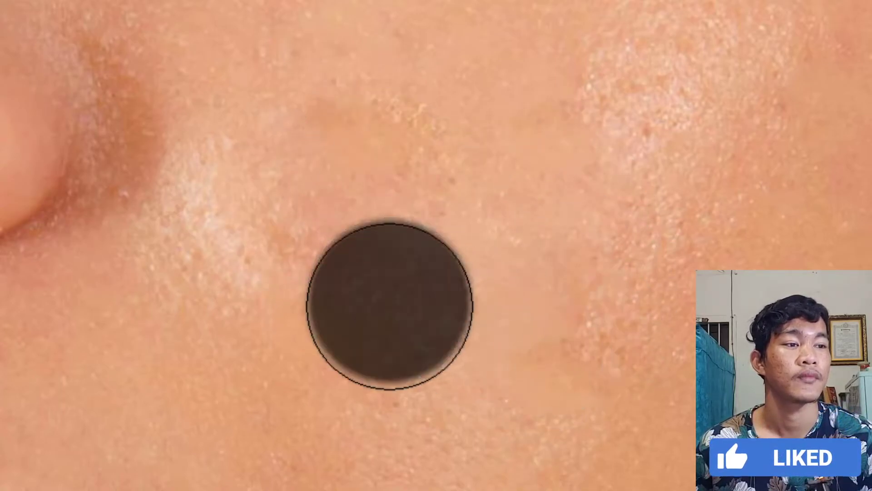
Switch to the Patch Tool and replace the rough, reddish skin on the cheek with smoother skin below it, and deselect
{"action": "scroll", "coordinate": [498, 255], "scroll_direction": "down", "scroll_amount": 6}
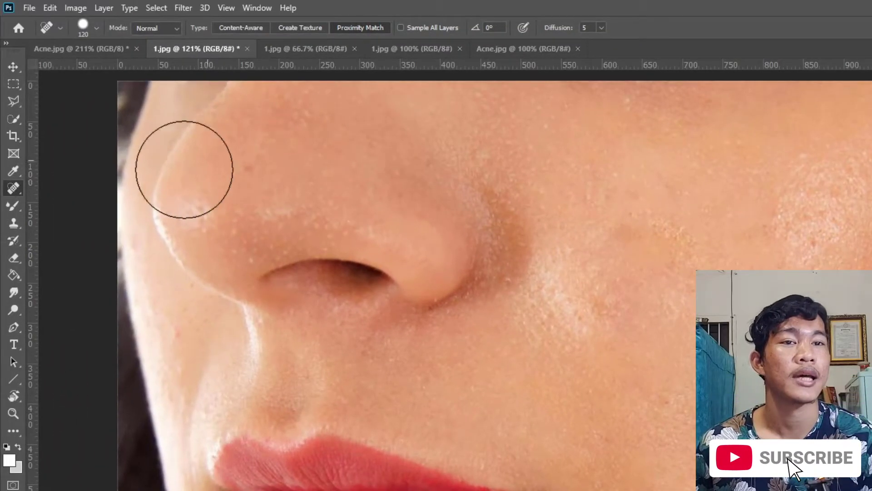
{"action": "right_click", "coordinate": [14, 187]}
{"action": "left_click", "coordinate": [56, 215]}
{"action": "mouse_move", "coordinate": [690, 348]}
{"action": "left_mouse_down"}
{"action": "mouse_move", "coordinate": [578, 320]}
{"action": "mouse_move", "coordinate": [545, 179]}
{"action": "mouse_move", "coordinate": [503, 249]}
{"action": "mouse_move", "coordinate": [552, 386]}
{"action": "left_mouse_up"}
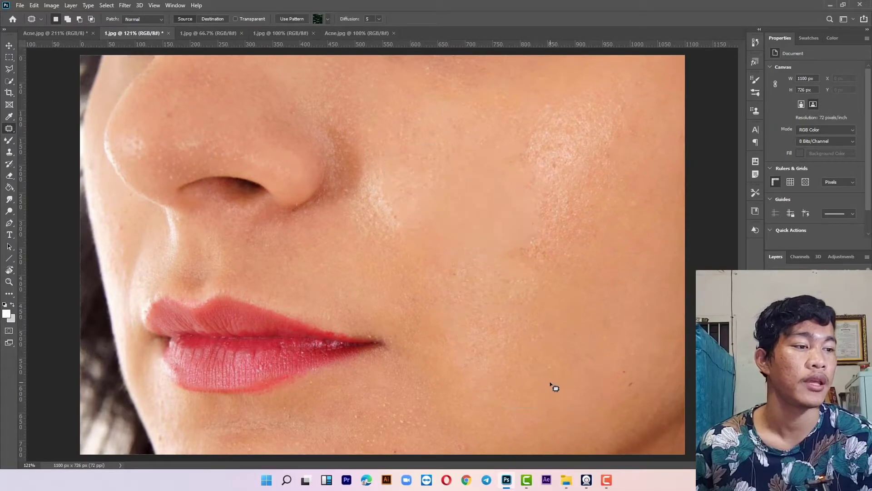
{"action": "mouse_move", "coordinate": [564, 303]}
{"action": "left_mouse_down"}
{"action": "mouse_move", "coordinate": [479, 200]}
{"action": "mouse_move", "coordinate": [563, 303]}
{"action": "left_mouse_up"}
{"action": "left_click_drag", "start_coordinate": [549, 220], "coordinate": [598, 342]}
{"action": "key", "text": "ctrl+d"}
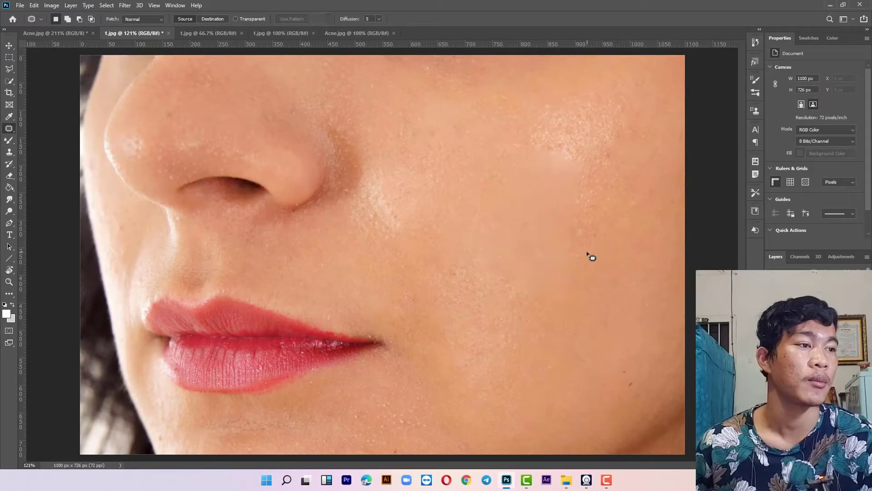
Patch the shiny highlight on the upper cheek and the uneven areas in mid-cheek with smoother skin, deselecting after each patch
{"action": "scroll", "coordinate": [600, 232], "scroll_direction": "down", "scroll_amount": 2}
{"action": "mouse_move", "coordinate": [501, 143]}
{"action": "left_mouse_down"}
{"action": "mouse_move", "coordinate": [555, 163]}
{"action": "mouse_move", "coordinate": [547, 306]}
{"action": "left_mouse_up"}
{"action": "key", "text": "ctrl+d"}
{"action": "left_click_drag", "start_coordinate": [550, 210], "coordinate": [568, 236]}
{"action": "left_click_drag", "start_coordinate": [536, 237], "coordinate": [536, 312]}
{"action": "key", "text": "ctrl+d"}
{"action": "left_click_drag", "start_coordinate": [490, 252], "coordinate": [482, 239]}
{"action": "left_click_drag", "start_coordinate": [467, 278], "coordinate": [523, 301]}
{"action": "key", "text": "ctrl+d"}
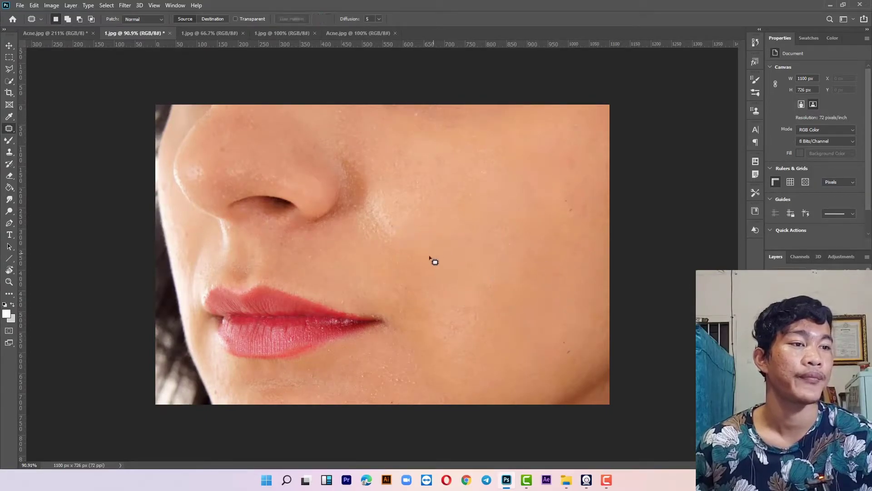
Patch the shiny, textured skin beside the nostril with smooth cheek skin and clear the selection
{"action": "left_click_drag", "start_coordinate": [378, 213], "coordinate": [432, 245]}
{"action": "mouse_move", "coordinate": [415, 214]}
{"action": "left_mouse_down"}
{"action": "mouse_move", "coordinate": [486, 165]}
{"action": "mouse_move", "coordinate": [461, 159]}
{"action": "left_mouse_up"}
{"action": "key", "text": "ctrl+d"}
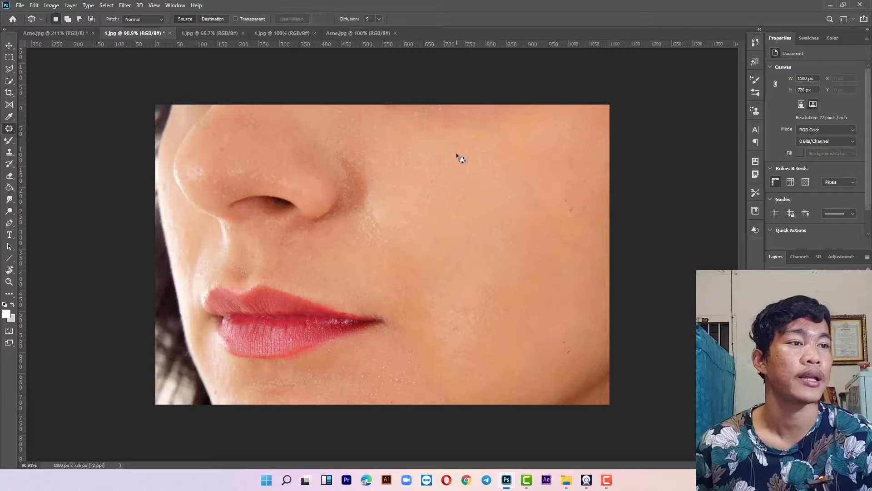
{"action": "left_click_drag", "start_coordinate": [364, 210], "coordinate": [409, 247]}
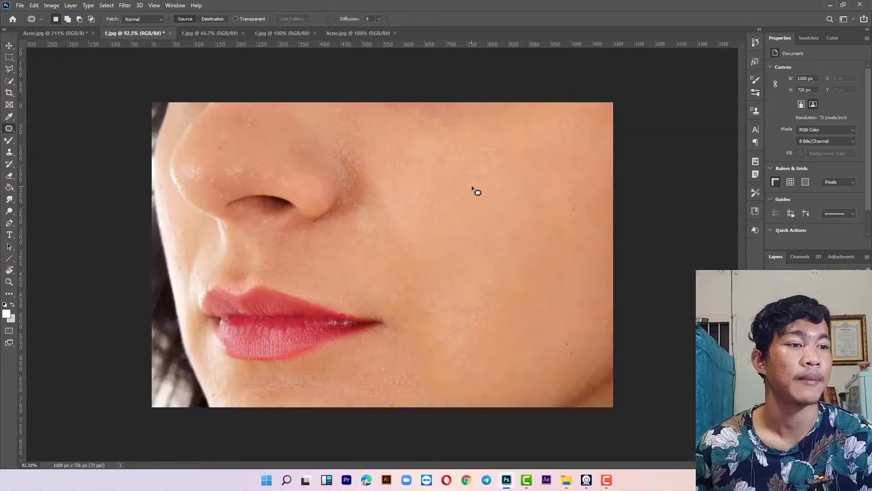
In the 1600 x 900 px 1.jpg photo, patch the brown spot below the outer corner of the eye with nearby clean skin
{"action": "left_click", "coordinate": [210, 33]}
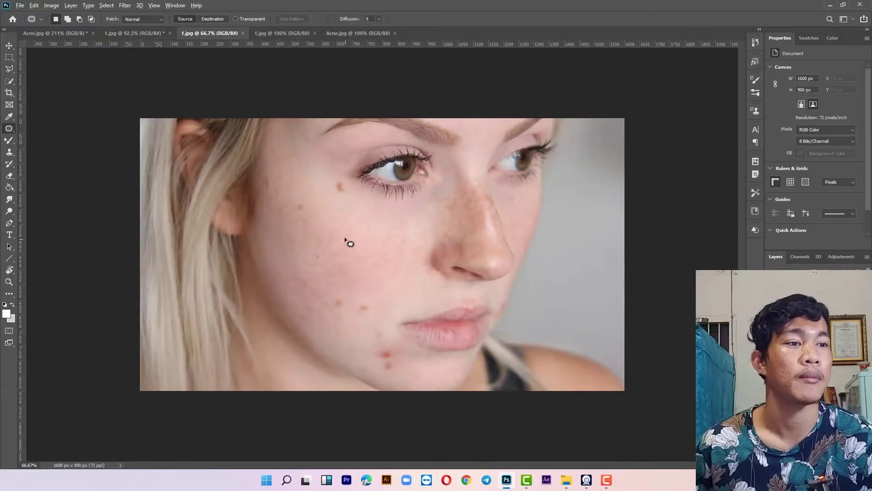
{"action": "scroll", "coordinate": [329, 161], "scroll_direction": "up", "scroll_amount": 2}
{"action": "left_click_drag", "start_coordinate": [323, 134], "coordinate": [288, 142]}
{"action": "scroll", "coordinate": [349, 201], "scroll_direction": "down", "scroll_amount": 3}
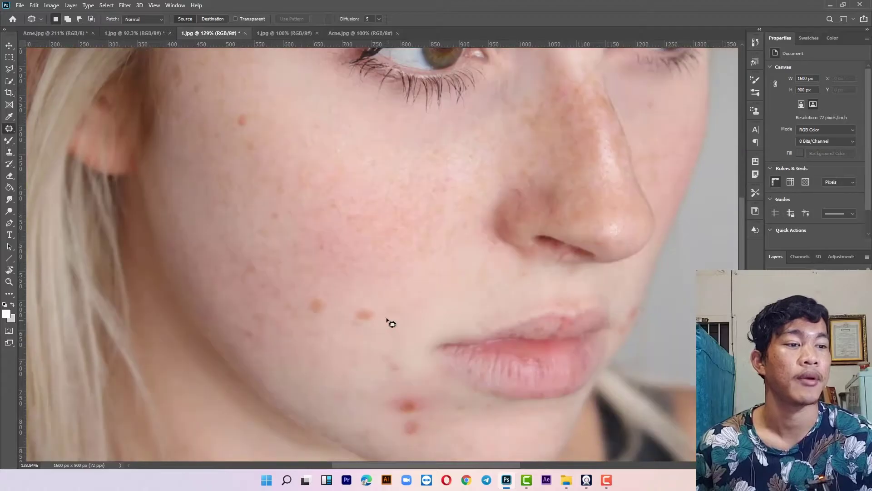
Patch the two red pimples on the chin with nearby clean skin and clear the selection
{"action": "scroll", "coordinate": [389, 320], "scroll_direction": "down", "scroll_amount": 3}
{"action": "scroll", "coordinate": [409, 329], "scroll_direction": "down", "scroll_amount": 1}
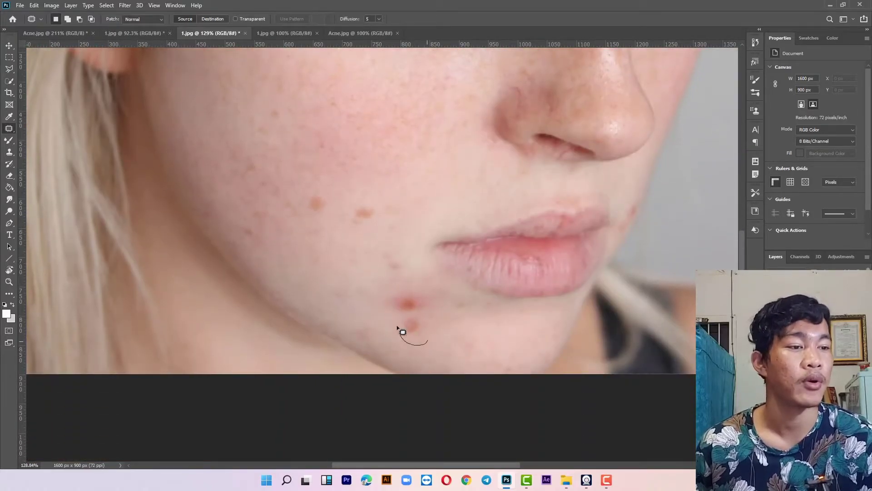
{"action": "left_click_drag", "start_coordinate": [432, 315], "coordinate": [432, 320]}
{"action": "mouse_move", "coordinate": [411, 325]}
{"action": "left_mouse_down"}
{"action": "mouse_move", "coordinate": [397, 349]}
{"action": "mouse_move", "coordinate": [385, 347]}
{"action": "mouse_move", "coordinate": [384, 324]}
{"action": "left_mouse_up"}
{"action": "key", "text": "ctrl+d"}
{"action": "mouse_move", "coordinate": [421, 282]}
{"action": "left_mouse_down"}
{"action": "mouse_move", "coordinate": [415, 330]}
{"action": "mouse_move", "coordinate": [424, 337]}
{"action": "left_mouse_up"}
{"action": "key", "text": "ctrl+d"}
Patch the two brown spots on the lower cheek with clean skin beside them, deselecting after each
{"action": "scroll", "coordinate": [404, 253], "scroll_direction": "down", "scroll_amount": 3}
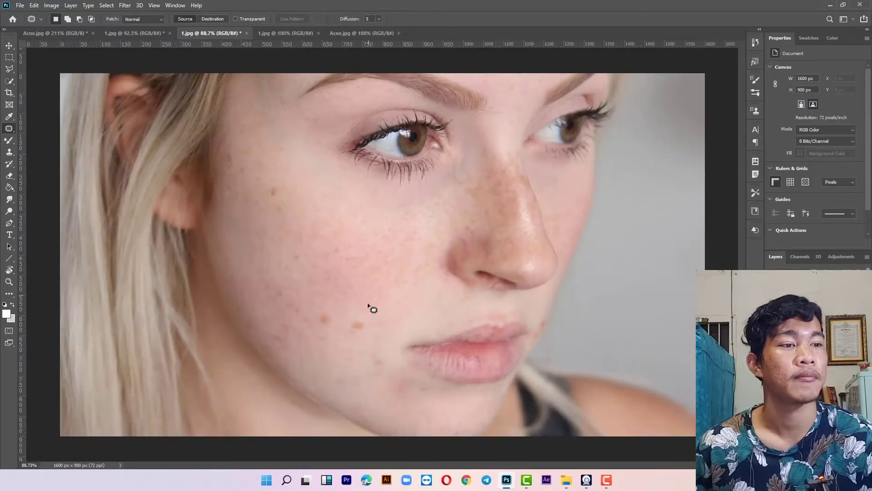
{"action": "scroll", "coordinate": [356, 346], "scroll_direction": "up", "scroll_amount": 2}
{"action": "mouse_move", "coordinate": [335, 330]}
{"action": "left_mouse_down"}
{"action": "mouse_move", "coordinate": [367, 337]}
{"action": "mouse_move", "coordinate": [410, 323]}
{"action": "left_mouse_up"}
{"action": "key", "text": "ctrl+d"}
{"action": "scroll", "coordinate": [353, 313], "scroll_direction": "down", "scroll_amount": 2}
{"action": "scroll", "coordinate": [310, 246], "scroll_direction": "up", "scroll_amount": 1}
{"action": "scroll", "coordinate": [309, 250], "scroll_direction": "up", "scroll_amount": 3}
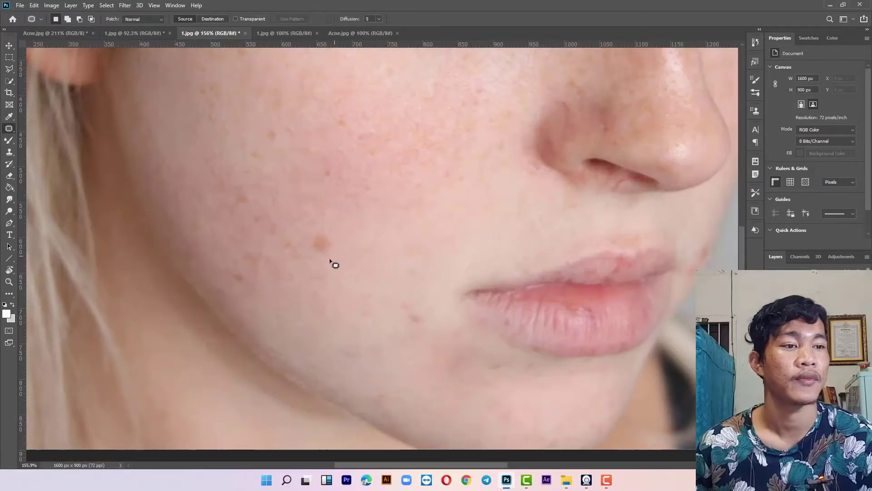
{"action": "mouse_move", "coordinate": [321, 236]}
{"action": "left_mouse_down"}
{"action": "mouse_move", "coordinate": [309, 234]}
{"action": "mouse_move", "coordinate": [385, 248]}
{"action": "left_mouse_up"}
{"action": "key", "text": "ctrl+d"}
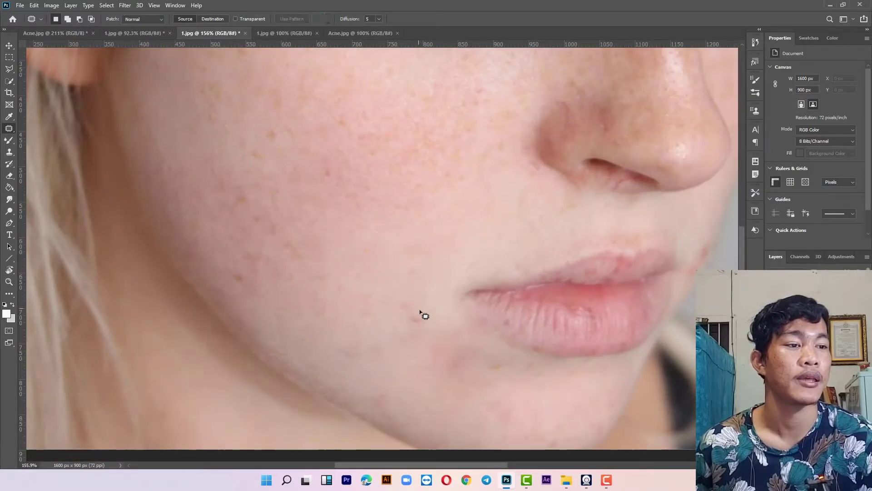
Patch the small spot near the corner of the mouth and the leftover redness on the chin with clean skin
{"action": "mouse_move", "coordinate": [427, 313]}
{"action": "left_mouse_down"}
{"action": "mouse_move", "coordinate": [380, 280]}
{"action": "mouse_move", "coordinate": [388, 278]}
{"action": "left_mouse_up"}
{"action": "left_click", "coordinate": [388, 279]}
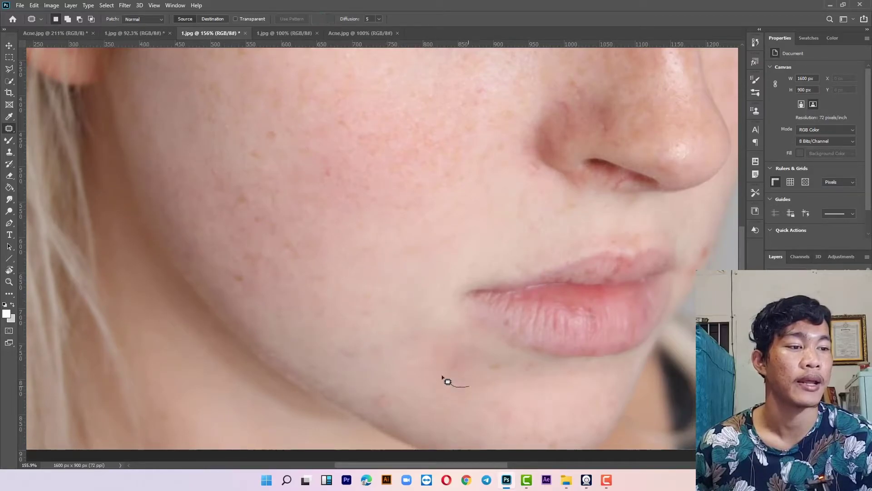
{"action": "key", "text": "ctrl+0"}
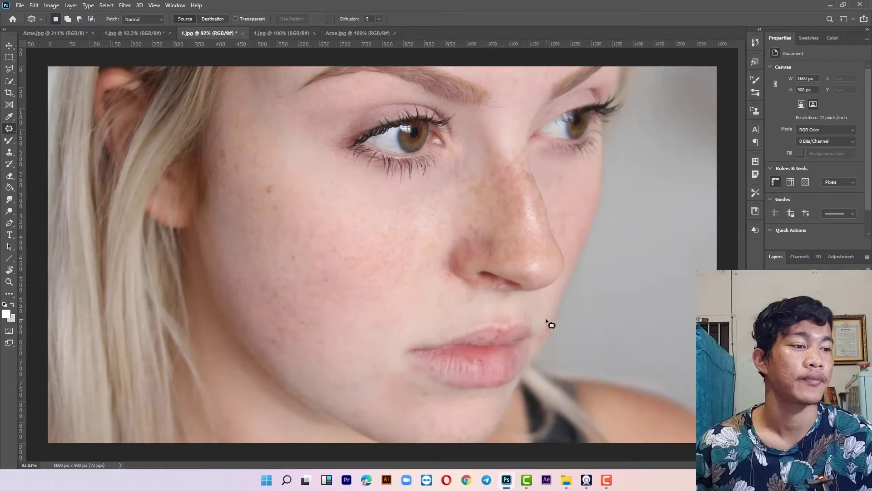
Patch the reddish marks on the far edge of the face beside the lips with clean skin above them, and deselect
{"action": "scroll", "coordinate": [551, 325], "scroll_direction": "up", "scroll_amount": 8}
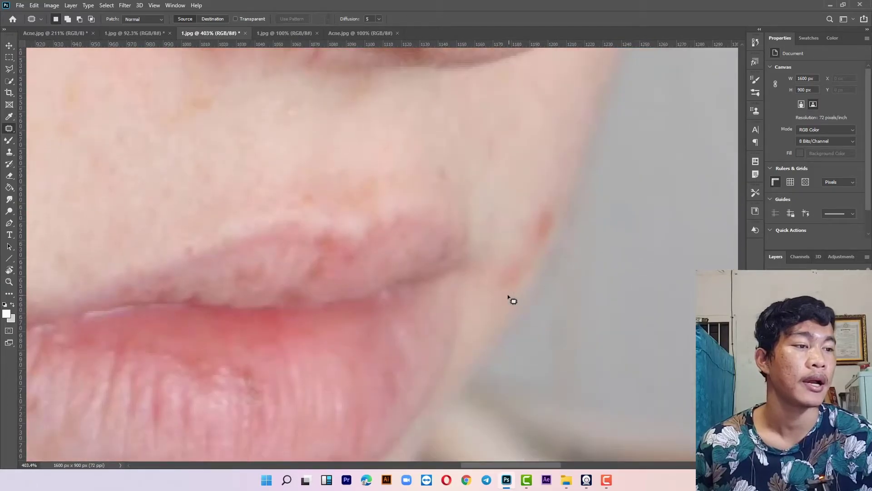
{"action": "left_click_drag", "start_coordinate": [543, 273], "coordinate": [524, 288]}
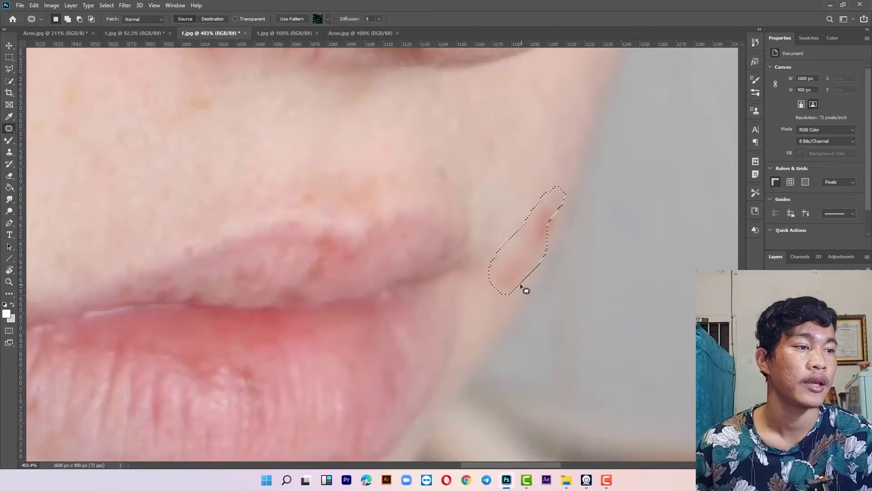
{"action": "left_click", "coordinate": [512, 301]}
{"action": "mouse_move", "coordinate": [510, 256]}
{"action": "left_mouse_down"}
{"action": "mouse_move", "coordinate": [561, 202]}
{"action": "mouse_move", "coordinate": [546, 251]}
{"action": "mouse_move", "coordinate": [527, 255]}
{"action": "mouse_move", "coordinate": [518, 205]}
{"action": "mouse_move", "coordinate": [530, 201]}
{"action": "mouse_move", "coordinate": [512, 150]}
{"action": "left_mouse_up"}
{"action": "left_click", "coordinate": [512, 152]}
{"action": "scroll", "coordinate": [507, 171], "scroll_direction": "down", "scroll_amount": 5}
Patch the brown spot on the upper cheek near the ear with nearby clean skin and clear the selection
{"action": "scroll", "coordinate": [394, 167], "scroll_direction": "up", "scroll_amount": 4}
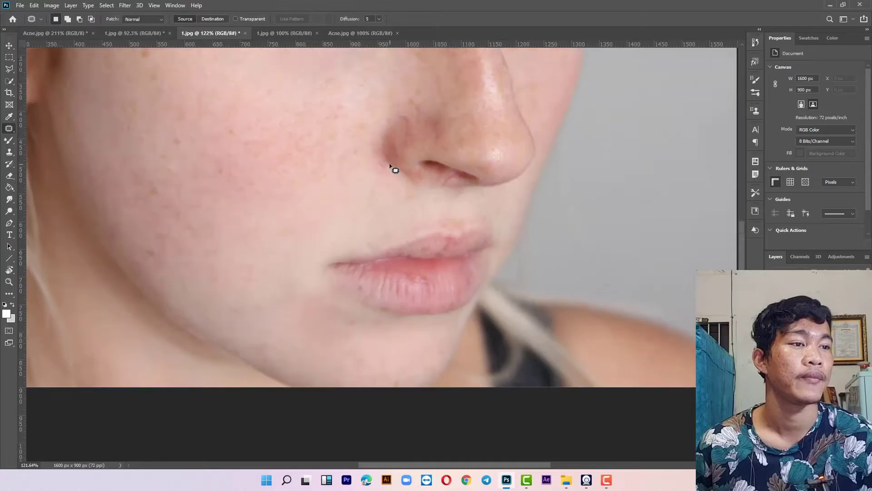
{"action": "scroll", "coordinate": [100, 165], "scroll_direction": "up", "scroll_amount": 3}
{"action": "left_click_drag", "start_coordinate": [189, 137], "coordinate": [173, 160]}
{"action": "left_click_drag", "start_coordinate": [179, 139], "coordinate": [242, 91]}
{"action": "left_click", "coordinate": [221, 167]}
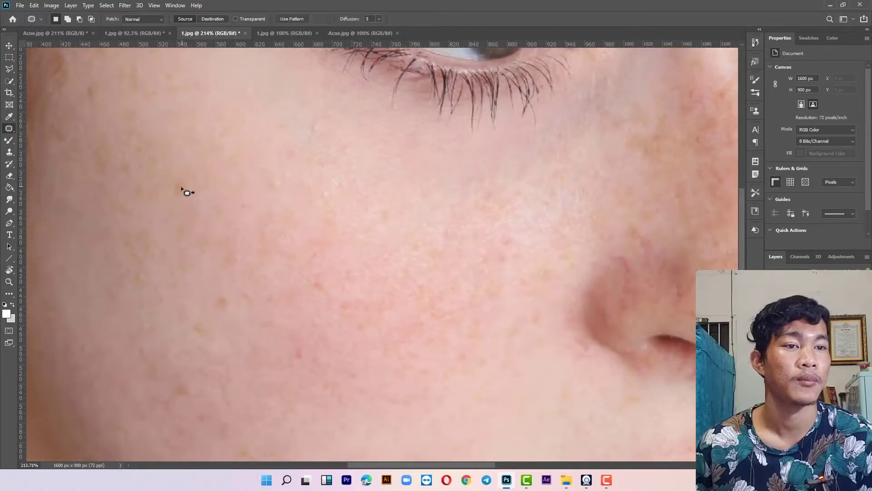
Patch the small brown and red specks in the middle of the cheek with clean skin, and deselect
{"action": "scroll", "coordinate": [287, 206], "scroll_direction": "down", "scroll_amount": 3}
{"action": "scroll", "coordinate": [268, 239], "scroll_direction": "up", "scroll_amount": 2}
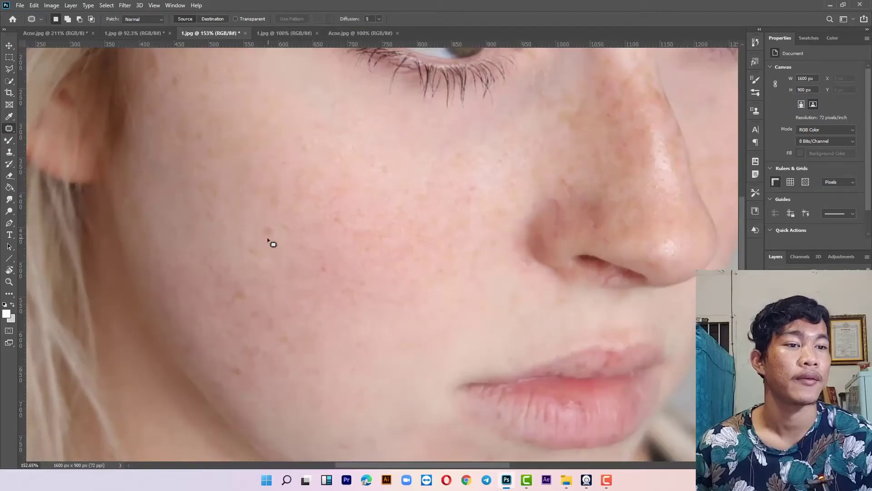
{"action": "left_click_drag", "start_coordinate": [262, 222], "coordinate": [268, 232]}
{"action": "mouse_move", "coordinate": [230, 260]}
{"action": "left_mouse_down"}
{"action": "mouse_move", "coordinate": [244, 232]}
{"action": "mouse_move", "coordinate": [264, 219]}
{"action": "left_mouse_up"}
{"action": "left_click", "coordinate": [397, 188]}
{"action": "mouse_move", "coordinate": [385, 156]}
{"action": "left_mouse_down"}
{"action": "mouse_move", "coordinate": [336, 144]}
{"action": "mouse_move", "coordinate": [332, 91]}
{"action": "mouse_move", "coordinate": [333, 141]}
{"action": "left_mouse_up"}
{"action": "left_click_drag", "start_coordinate": [307, 112], "coordinate": [267, 87]}
{"action": "key", "text": "ctrl+d"}
{"action": "key", "text": "ctrl+0"}
Patch the small dark spots on the temple and upper cheek near the hairline with clean skin, deselecting after each
{"action": "scroll", "coordinate": [218, 150], "scroll_direction": "up", "scroll_amount": 3}
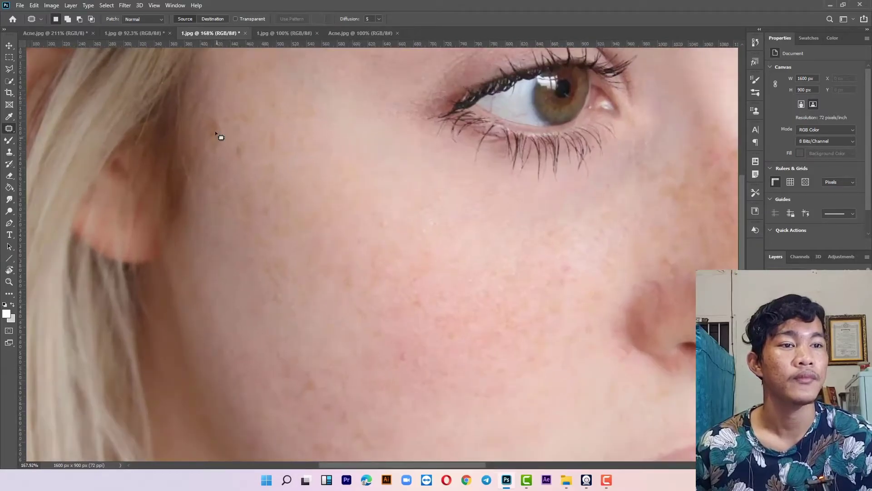
{"action": "left_click_drag", "start_coordinate": [220, 136], "coordinate": [239, 93]}
{"action": "key", "text": "ctrl+d"}
{"action": "mouse_move", "coordinate": [254, 157]}
{"action": "left_mouse_down"}
{"action": "mouse_move", "coordinate": [238, 180]}
{"action": "mouse_move", "coordinate": [258, 182]}
{"action": "left_mouse_up"}
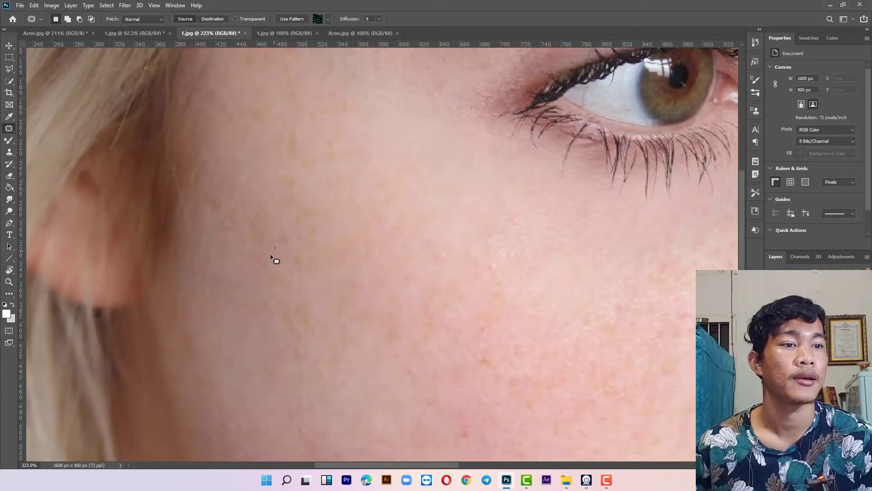
{"action": "left_click_drag", "start_coordinate": [270, 226], "coordinate": [267, 214]}
{"action": "left_click_drag", "start_coordinate": [264, 217], "coordinate": [261, 168]}
{"action": "key", "text": "ctrl+d"}
Patch the small blemishes in the reddish mid-cheek area below the eye with clean skin, and deselect
{"action": "scroll", "coordinate": [373, 214], "scroll_direction": "down", "scroll_amount": 4}
{"action": "scroll", "coordinate": [404, 288], "scroll_direction": "up", "scroll_amount": 3}
{"action": "left_click_drag", "start_coordinate": [435, 195], "coordinate": [417, 209]}
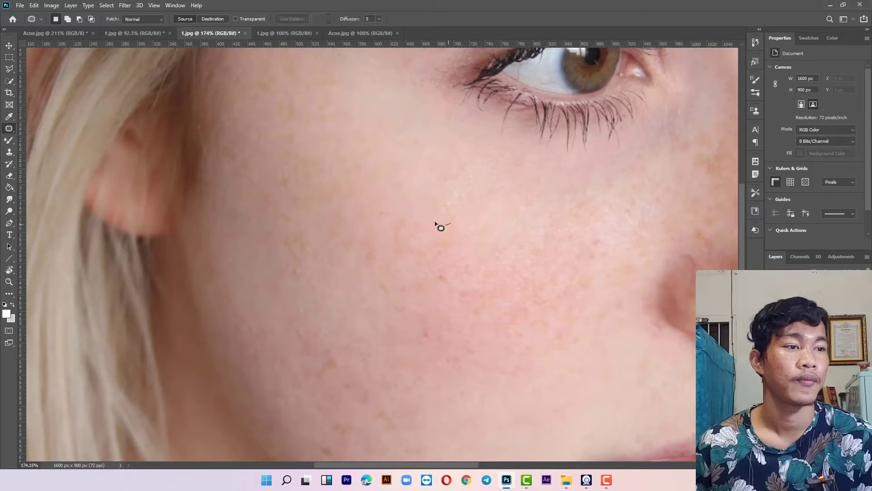
{"action": "key", "text": "ctrl+d"}
{"action": "scroll", "coordinate": [439, 255], "scroll_direction": "down", "scroll_amount": 3}
{"action": "mouse_move", "coordinate": [404, 251]}
{"action": "left_mouse_down"}
{"action": "mouse_move", "coordinate": [432, 245]}
{"action": "mouse_move", "coordinate": [448, 229]}
{"action": "left_mouse_up"}
{"action": "key", "text": "ctrl+d"}
Patch the small brown spots on the lower cheek near the jawline with clean skin, deselecting after each
{"action": "scroll", "coordinate": [436, 250], "scroll_direction": "down", "scroll_amount": 3}
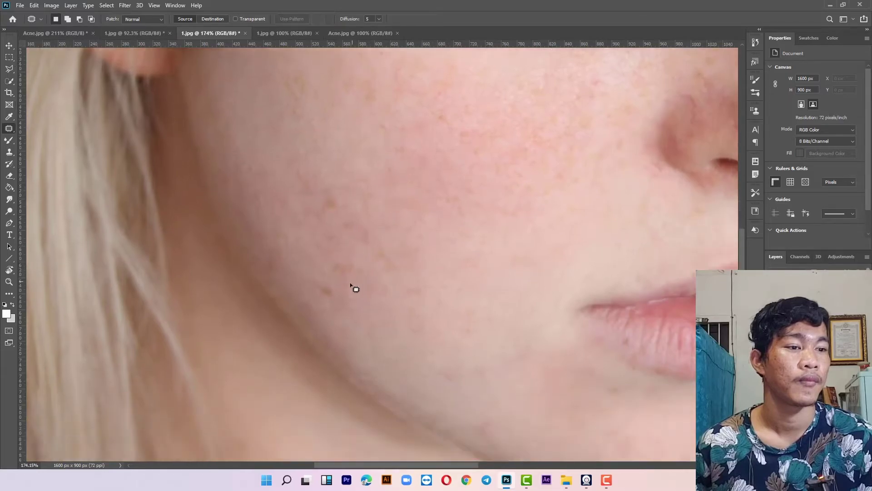
{"action": "left_click_drag", "start_coordinate": [334, 298], "coordinate": [333, 296]}
{"action": "left_click_drag", "start_coordinate": [324, 299], "coordinate": [304, 263]}
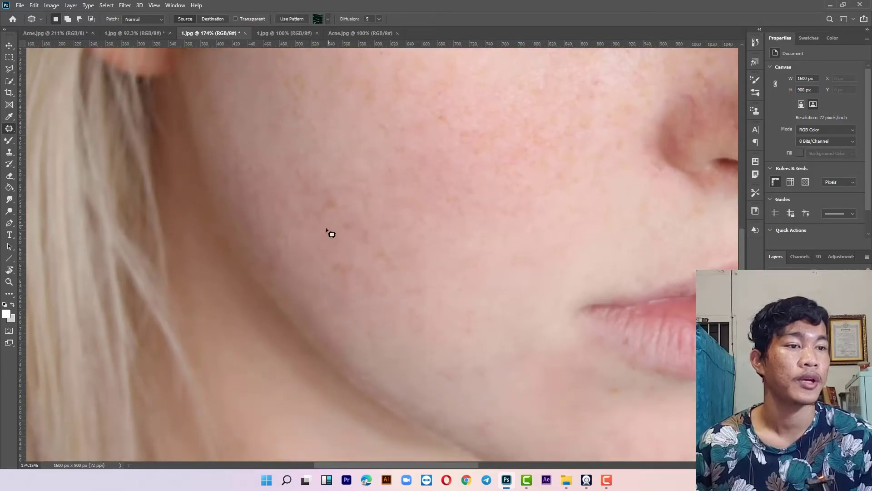
{"action": "left_click_drag", "start_coordinate": [325, 161], "coordinate": [334, 222]}
{"action": "left_click_drag", "start_coordinate": [315, 188], "coordinate": [251, 127]}
{"action": "key", "text": "ctrl+d"}
{"action": "mouse_move", "coordinate": [269, 188]}
{"action": "left_mouse_down"}
{"action": "mouse_move", "coordinate": [300, 159]}
{"action": "mouse_move", "coordinate": [352, 134]}
{"action": "left_mouse_up"}
{"action": "key", "text": "ctrl+d"}
{"action": "scroll", "coordinate": [392, 269], "scroll_direction": "down", "scroll_amount": 5}
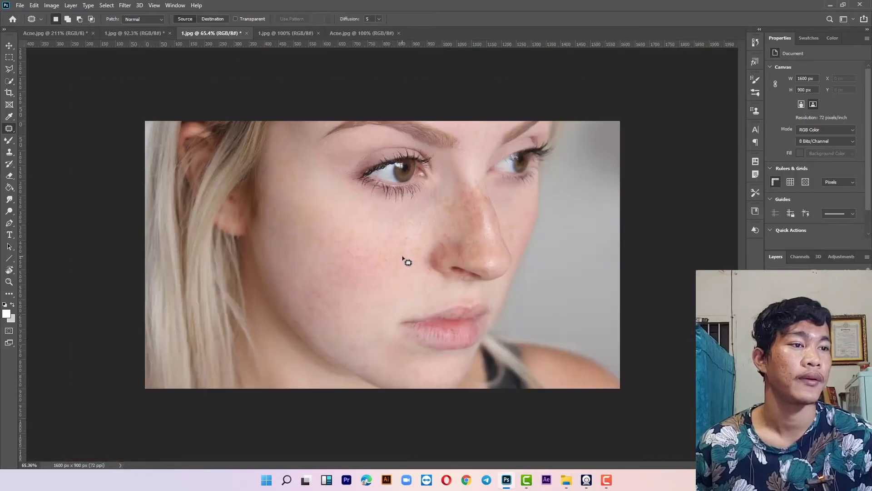
{"action": "scroll", "coordinate": [489, 253], "scroll_direction": "up", "scroll_amount": 1}
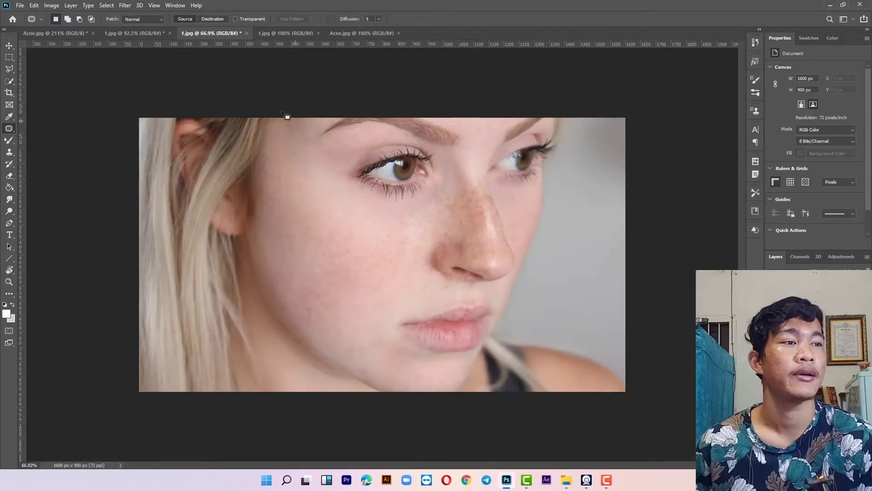
Open the 720 x 464 px close-up of the acne-covered cheek and patch the small red spot on the upper outer cheek with clean skin
{"action": "left_click", "coordinate": [279, 36]}
{"action": "scroll", "coordinate": [397, 268], "scroll_direction": "up", "scroll_amount": 3}
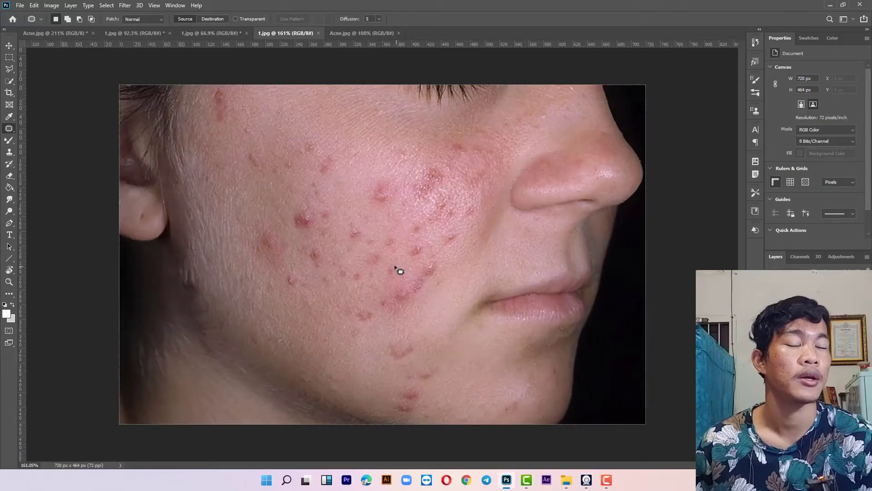
{"action": "scroll", "coordinate": [378, 260], "scroll_direction": "up", "scroll_amount": 4}
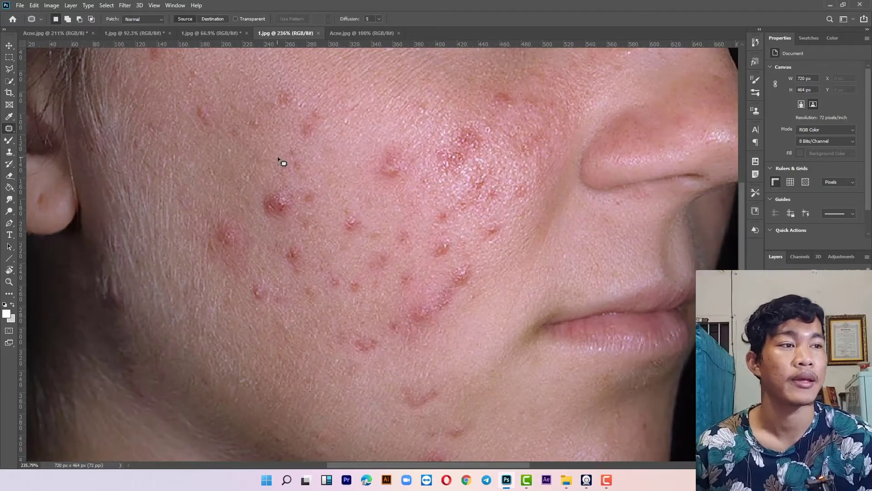
{"action": "scroll", "coordinate": [279, 159], "scroll_direction": "down", "scroll_amount": 3}
{"action": "scroll", "coordinate": [222, 122], "scroll_direction": "up", "scroll_amount": 3}
{"action": "scroll", "coordinate": [268, 180], "scroll_direction": "up", "scroll_amount": 3}
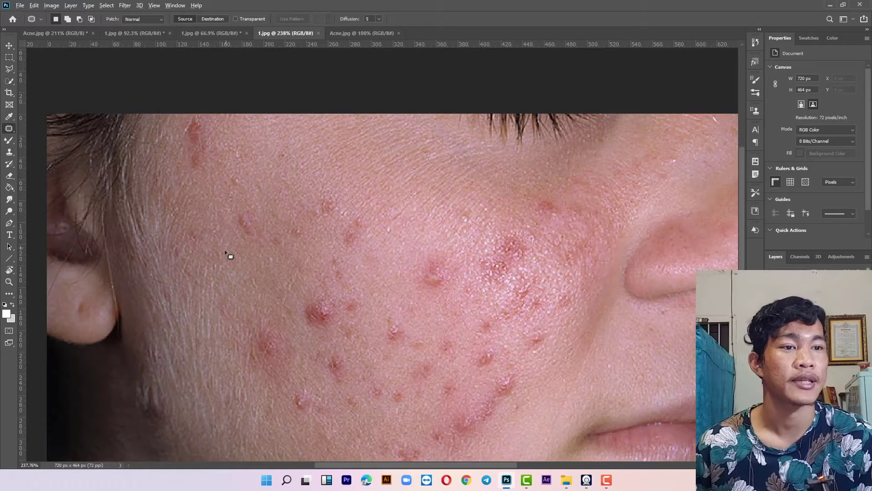
{"action": "scroll", "coordinate": [226, 249], "scroll_direction": "up", "scroll_amount": 5}
{"action": "left_click_drag", "start_coordinate": [277, 211], "coordinate": [273, 232]}
{"action": "left_click", "coordinate": [283, 254]}
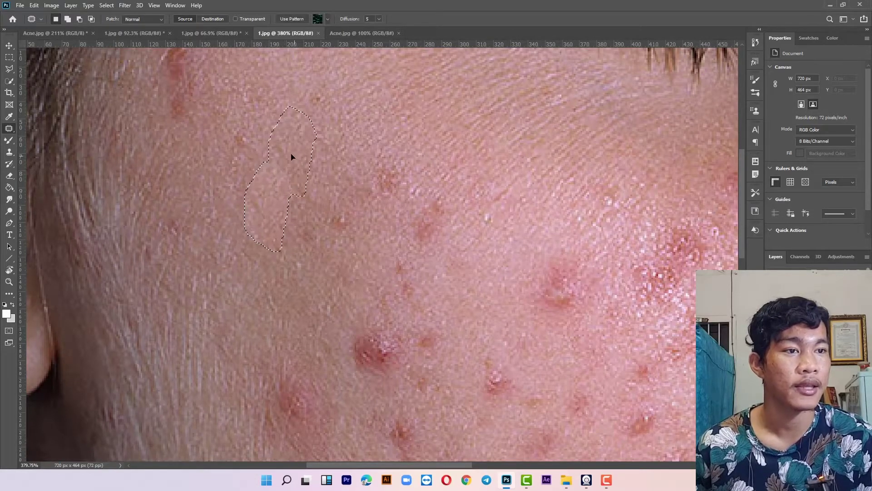
Patch the small brownish spots on the upper cheek near the temple with clean skin, and deselect
{"action": "scroll", "coordinate": [291, 156], "scroll_direction": "down", "scroll_amount": 3}
{"action": "scroll", "coordinate": [286, 154], "scroll_direction": "up", "scroll_amount": 1}
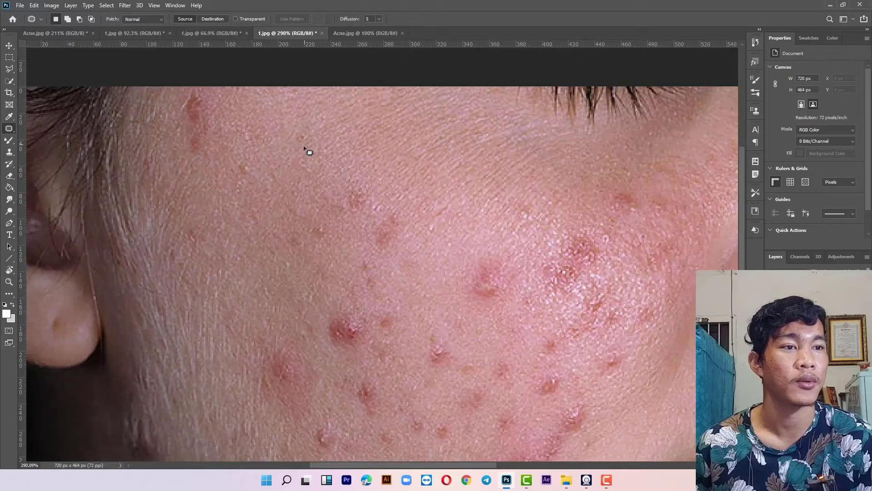
{"action": "left_click_drag", "start_coordinate": [320, 135], "coordinate": [319, 133]}
{"action": "left_click_drag", "start_coordinate": [306, 136], "coordinate": [255, 162]}
{"action": "left_click_drag", "start_coordinate": [248, 164], "coordinate": [283, 146]}
{"action": "key", "text": "ctrl+d"}
Patch the elongated red mark on the temple beside the hairline with clean skin
{"action": "scroll", "coordinate": [229, 164], "scroll_direction": "up", "scroll_amount": 1}
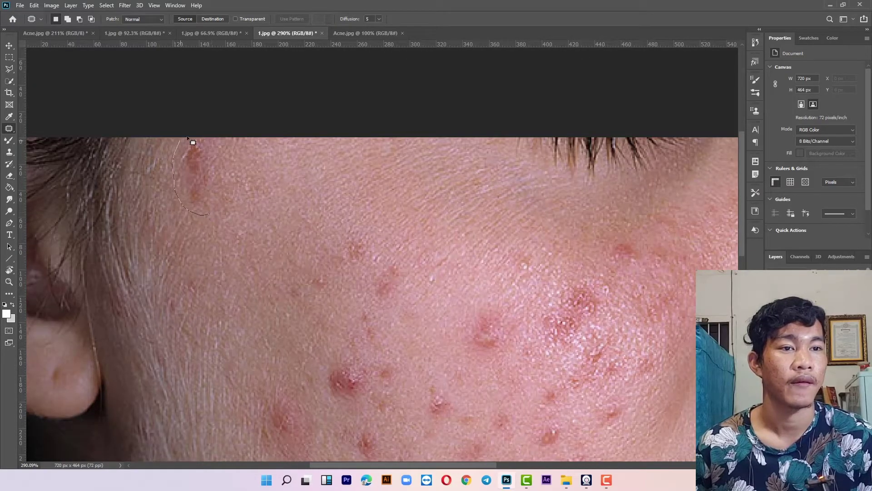
{"action": "left_click_drag", "start_coordinate": [229, 191], "coordinate": [286, 196]}
{"action": "key", "text": "ctrl+0"}
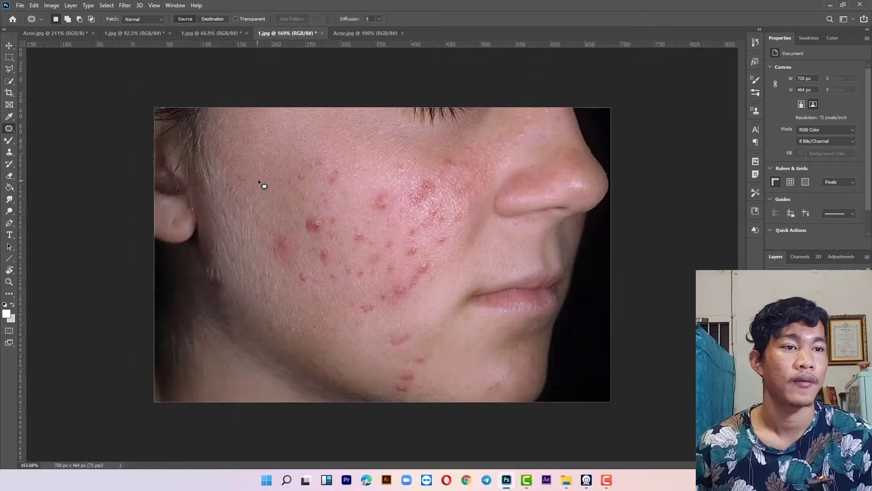
Patch the two reddish spots on the upper cheek below the outer eye with clean skin, deselecting after each
{"action": "scroll", "coordinate": [406, 176], "scroll_direction": "up", "scroll_amount": 5}
{"action": "scroll", "coordinate": [291, 150], "scroll_direction": "up", "scroll_amount": 1}
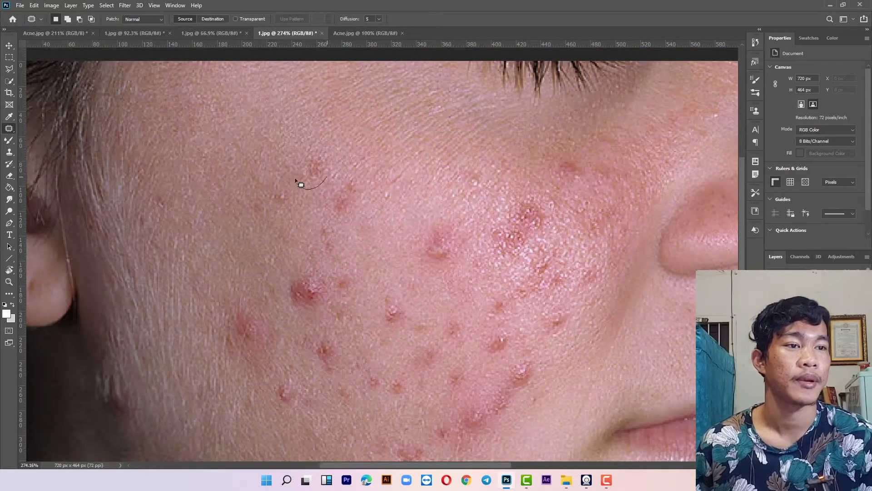
{"action": "left_click_drag", "start_coordinate": [335, 171], "coordinate": [328, 177]}
{"action": "left_click_drag", "start_coordinate": [319, 164], "coordinate": [292, 116]}
{"action": "key", "text": "ctrl+d"}
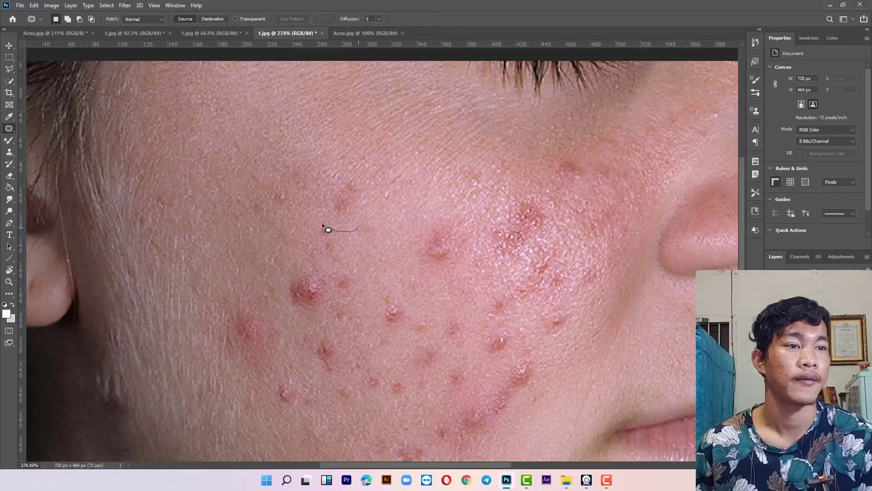
{"action": "left_click_drag", "start_coordinate": [403, 194], "coordinate": [366, 226]}
{"action": "left_click_drag", "start_coordinate": [379, 192], "coordinate": [407, 122]}
{"action": "key", "text": "ctrl+d"}
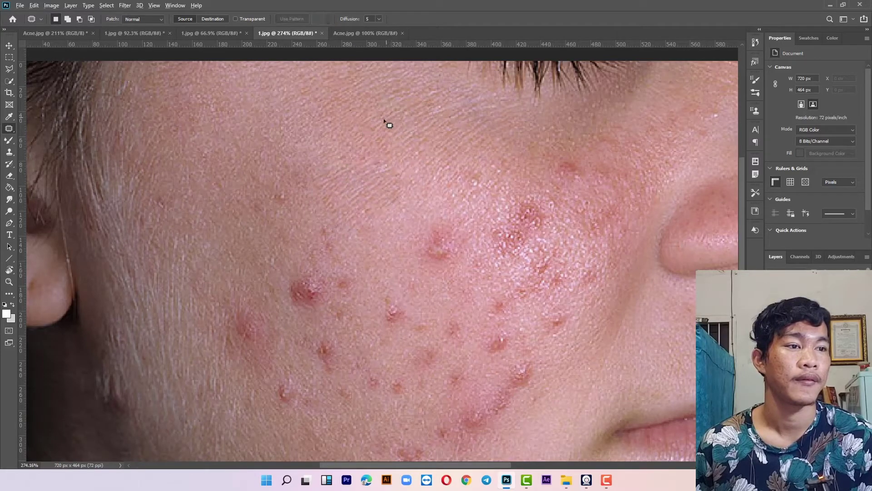
Patch the red pimple in the middle of the upper cheek and the small specks beside it with clean skin
{"action": "scroll", "coordinate": [378, 123], "scroll_direction": "down", "scroll_amount": 3}
{"action": "scroll", "coordinate": [347, 162], "scroll_direction": "up", "scroll_amount": 2}
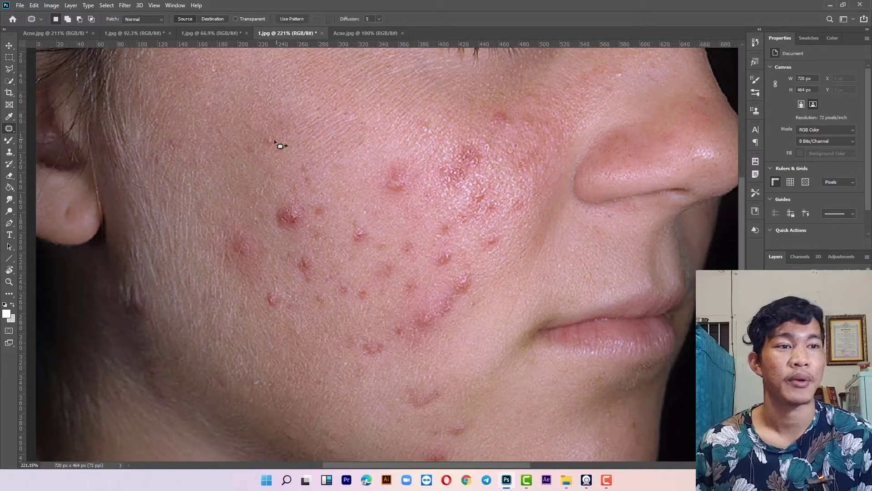
{"action": "scroll", "coordinate": [291, 154], "scroll_direction": "down", "scroll_amount": 2}
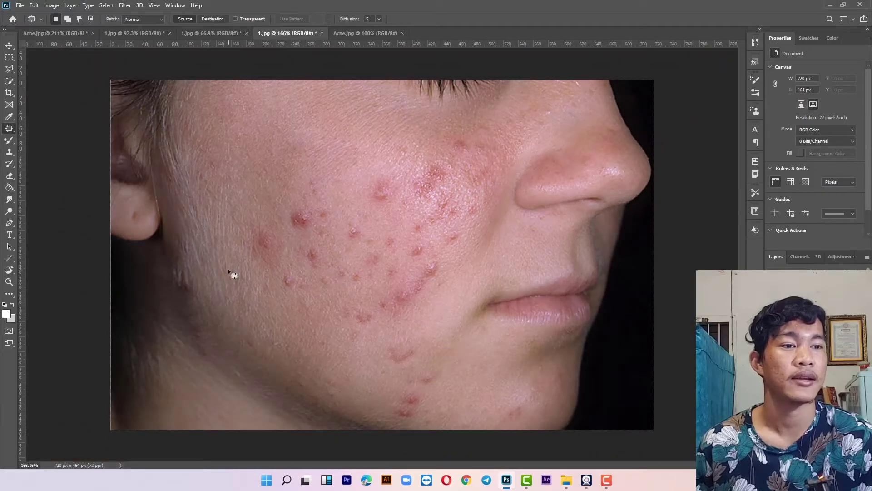
{"action": "scroll", "coordinate": [388, 200], "scroll_direction": "up", "scroll_amount": 2}
{"action": "left_click_drag", "start_coordinate": [413, 175], "coordinate": [411, 172]}
{"action": "mouse_move", "coordinate": [381, 182]}
{"action": "left_mouse_down"}
{"action": "mouse_move", "coordinate": [339, 188]}
{"action": "mouse_move", "coordinate": [337, 198]}
{"action": "left_mouse_up"}
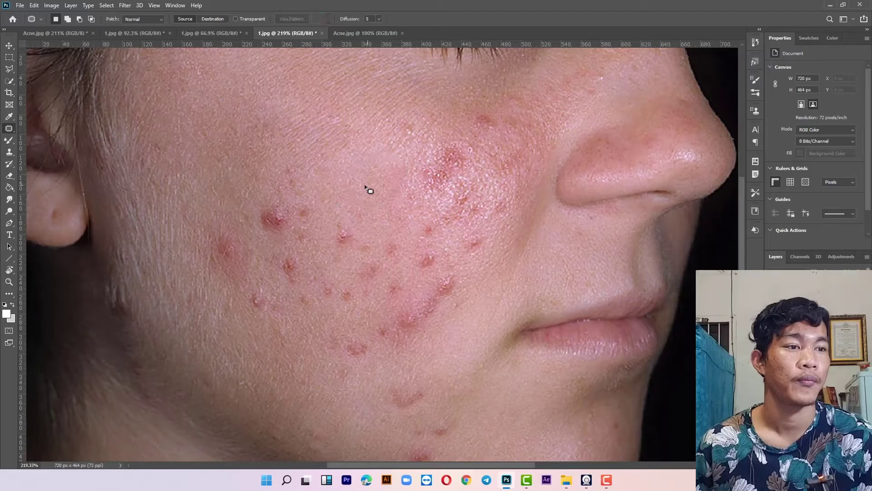
{"action": "mouse_move", "coordinate": [313, 169]}
{"action": "left_mouse_down"}
{"action": "mouse_move", "coordinate": [348, 179]}
{"action": "mouse_move", "coordinate": [263, 139]}
{"action": "left_mouse_up"}
{"action": "mouse_move", "coordinate": [300, 182]}
{"action": "left_mouse_down"}
{"action": "mouse_move", "coordinate": [264, 177]}
{"action": "mouse_move", "coordinate": [300, 178]}
{"action": "mouse_move", "coordinate": [312, 136]}
{"action": "left_mouse_up"}
Patch the large dark red pimple on the outer cheek and the inflamed one closer to the ear with clean skin
{"action": "left_click_drag", "start_coordinate": [308, 234], "coordinate": [293, 244]}
{"action": "left_click_drag", "start_coordinate": [304, 190], "coordinate": [282, 189]}
{"action": "mouse_move", "coordinate": [284, 207]}
{"action": "left_mouse_down"}
{"action": "mouse_move", "coordinate": [210, 179]}
{"action": "mouse_move", "coordinate": [214, 173]}
{"action": "left_mouse_up"}
{"action": "mouse_move", "coordinate": [195, 217]}
{"action": "left_mouse_down"}
{"action": "mouse_move", "coordinate": [253, 268]}
{"action": "mouse_move", "coordinate": [236, 125]}
{"action": "left_mouse_up"}
{"action": "scroll", "coordinate": [384, 286], "scroll_direction": "down", "scroll_amount": 3}
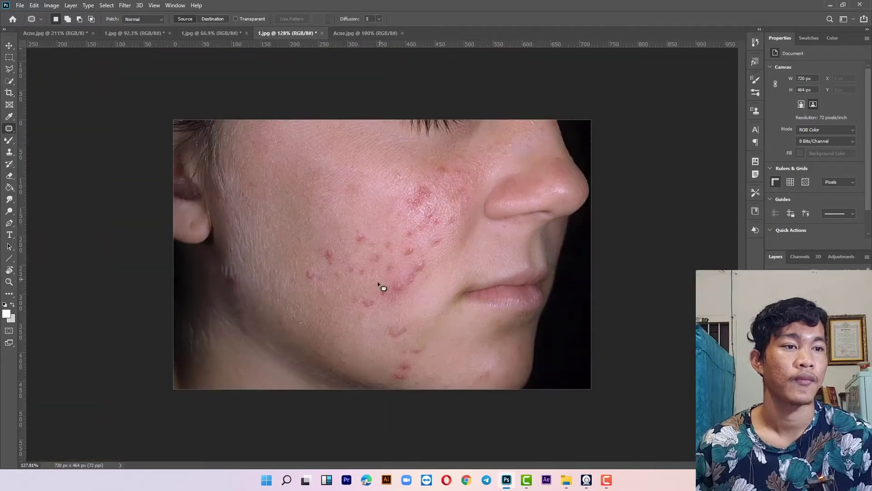
Patch the remaining separate red pimples on the outer and central cheek with clean skin
{"action": "scroll", "coordinate": [380, 282], "scroll_direction": "up", "scroll_amount": 5}
{"action": "left_click_drag", "start_coordinate": [353, 259], "coordinate": [359, 253]}
{"action": "left_click_drag", "start_coordinate": [341, 220], "coordinate": [276, 157]}
{"action": "left_click_drag", "start_coordinate": [291, 237], "coordinate": [274, 232]}
{"action": "left_click_drag", "start_coordinate": [270, 254], "coordinate": [244, 184]}
{"action": "key", "text": "ctrl+d"}
{"action": "scroll", "coordinate": [245, 218], "scroll_direction": "down", "scroll_amount": 4}
{"action": "mouse_move", "coordinate": [269, 253]}
{"action": "left_mouse_down"}
{"action": "mouse_move", "coordinate": [307, 302]}
{"action": "mouse_move", "coordinate": [298, 204]}
{"action": "left_mouse_up"}
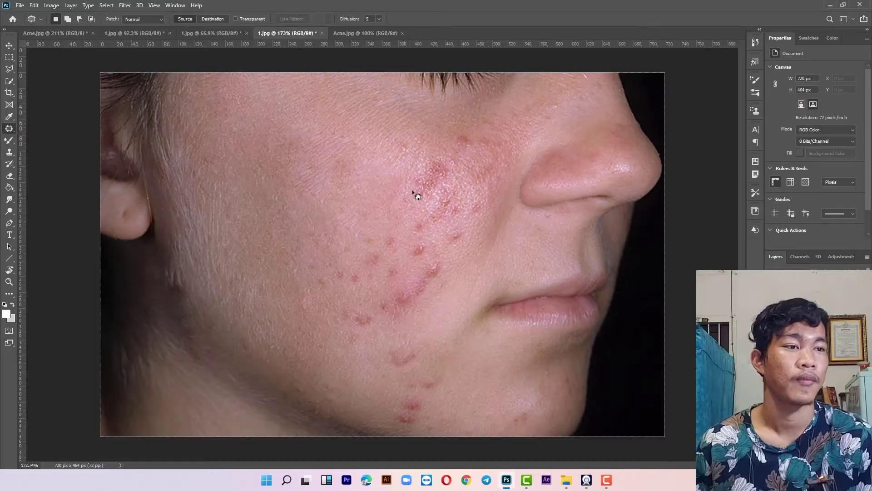
Patch the red spot on the upper cheek under the eye near the nose with clean skin, and deselect
{"action": "scroll", "coordinate": [483, 130], "scroll_direction": "up", "scroll_amount": 4}
{"action": "scroll", "coordinate": [500, 136], "scroll_direction": "up", "scroll_amount": 1}
{"action": "mouse_move", "coordinate": [495, 188]}
{"action": "left_mouse_down"}
{"action": "mouse_move", "coordinate": [479, 148]}
{"action": "mouse_move", "coordinate": [498, 182]}
{"action": "left_mouse_up"}
{"action": "mouse_move", "coordinate": [482, 171]}
{"action": "left_mouse_down"}
{"action": "mouse_move", "coordinate": [429, 172]}
{"action": "mouse_move", "coordinate": [393, 194]}
{"action": "left_mouse_up"}
{"action": "key", "text": "ctrl+d"}
{"action": "scroll", "coordinate": [434, 245], "scroll_direction": "down", "scroll_amount": 3}
{"action": "key", "text": "ctrl+0"}
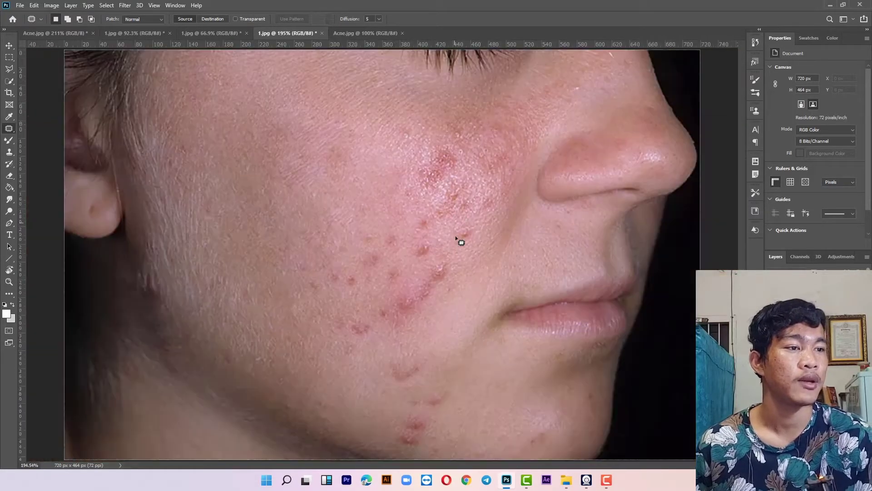
Patch the group of red pimples just above the jawline with clean skin, and deselect
{"action": "scroll", "coordinate": [446, 241], "scroll_direction": "up", "scroll_amount": 3}
{"action": "scroll", "coordinate": [443, 318], "scroll_direction": "down", "scroll_amount": 5}
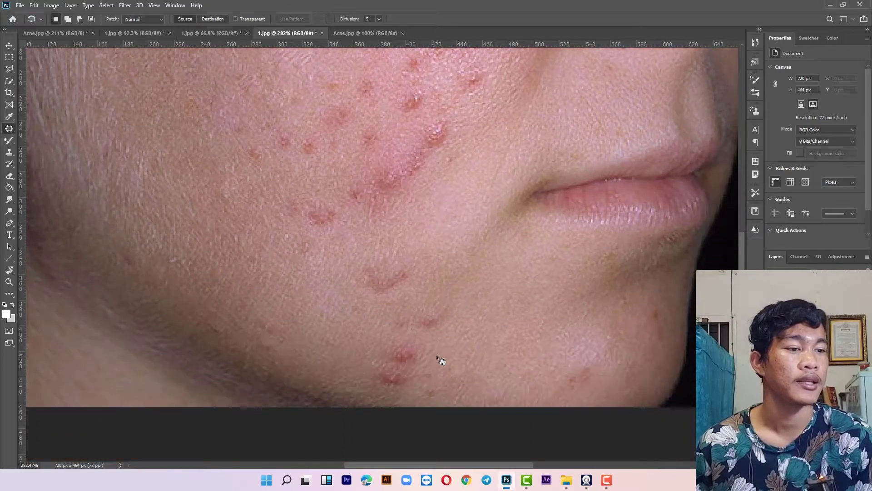
{"action": "scroll", "coordinate": [442, 357], "scroll_direction": "up", "scroll_amount": 1}
{"action": "left_click_drag", "start_coordinate": [407, 402], "coordinate": [386, 402]}
{"action": "mouse_move", "coordinate": [370, 320]}
{"action": "left_mouse_down"}
{"action": "mouse_move", "coordinate": [471, 318]}
{"action": "mouse_move", "coordinate": [418, 393]}
{"action": "left_mouse_up"}
{"action": "left_click_drag", "start_coordinate": [420, 327], "coordinate": [518, 322]}
{"action": "key", "text": "ctrl+d"}
Patch the remaining reddish marks on the lower cheek between the mouth corner and the jaw with clean skin, and deselect
{"action": "scroll", "coordinate": [498, 313], "scroll_direction": "down", "scroll_amount": 3}
{"action": "scroll", "coordinate": [453, 296], "scroll_direction": "up", "scroll_amount": 3}
{"action": "mouse_move", "coordinate": [451, 296]}
{"action": "left_mouse_down"}
{"action": "mouse_move", "coordinate": [472, 244]}
{"action": "mouse_move", "coordinate": [460, 291]}
{"action": "left_mouse_up"}
{"action": "left_click_drag", "start_coordinate": [453, 272], "coordinate": [527, 316]}
{"action": "key", "text": "ctrl+d"}
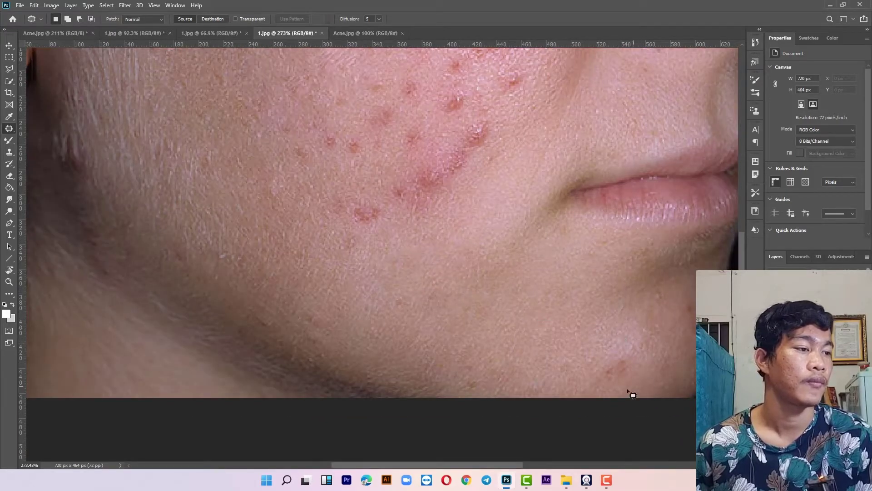
Patch the red spot on the chin and the dark spot at the chin's outer edge with clean skin, deselecting after each
{"action": "left_click_drag", "start_coordinate": [651, 359], "coordinate": [627, 390]}
{"action": "left_click_drag", "start_coordinate": [621, 364], "coordinate": [571, 303]}
{"action": "key", "text": "ctrl+d"}
{"action": "mouse_move", "coordinate": [688, 324]}
{"action": "left_mouse_down"}
{"action": "mouse_move", "coordinate": [667, 307]}
{"action": "mouse_move", "coordinate": [629, 335]}
{"action": "left_mouse_up"}
{"action": "key", "text": "ctrl+d"}
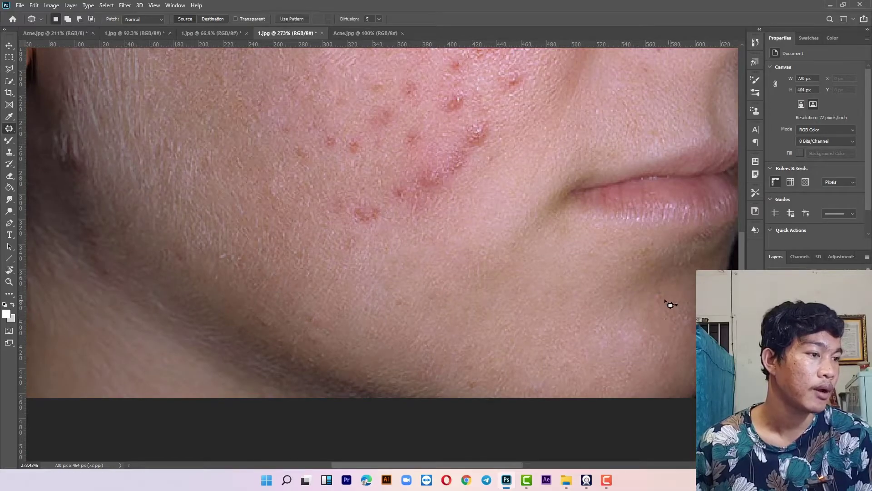
Patch the small leftover specks on the chin below the lips with clean skin, and deselect
{"action": "key", "text": "ctrl+d"}
{"action": "left_click_drag", "start_coordinate": [679, 287], "coordinate": [677, 324]}
{"action": "left_click_drag", "start_coordinate": [668, 313], "coordinate": [677, 337]}
{"action": "key", "text": "ctrl+d"}
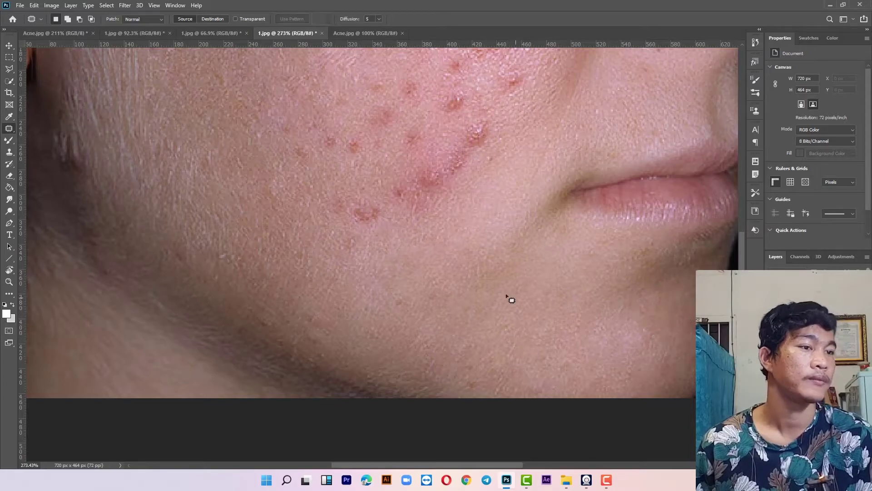
Patch the red spot on the inner cheek and the pimple at the upper end of the diagonal red streak, deselecting after each
{"action": "scroll", "coordinate": [521, 301], "scroll_direction": "down", "scroll_amount": 4}
{"action": "scroll", "coordinate": [477, 237], "scroll_direction": "up", "scroll_amount": 3}
{"action": "scroll", "coordinate": [478, 237], "scroll_direction": "up", "scroll_amount": 4}
{"action": "left_click_drag", "start_coordinate": [471, 235], "coordinate": [481, 211]}
{"action": "left_click_drag", "start_coordinate": [462, 224], "coordinate": [493, 234]}
{"action": "key", "text": "ctrl+d"}
{"action": "mouse_move", "coordinate": [429, 313]}
{"action": "left_mouse_down"}
{"action": "mouse_move", "coordinate": [446, 248]}
{"action": "mouse_move", "coordinate": [434, 305]}
{"action": "left_mouse_up"}
{"action": "left_click_drag", "start_coordinate": [423, 286], "coordinate": [477, 263]}
{"action": "key", "text": "ctrl+d"}
{"action": "key", "text": "ctrl+d"}
Patch the diagonal red streak and the small pimples to its outer side on the lower cheek, deselecting after each
{"action": "scroll", "coordinate": [413, 317], "scroll_direction": "down", "scroll_amount": 4}
{"action": "scroll", "coordinate": [411, 320], "scroll_direction": "up", "scroll_amount": 3}
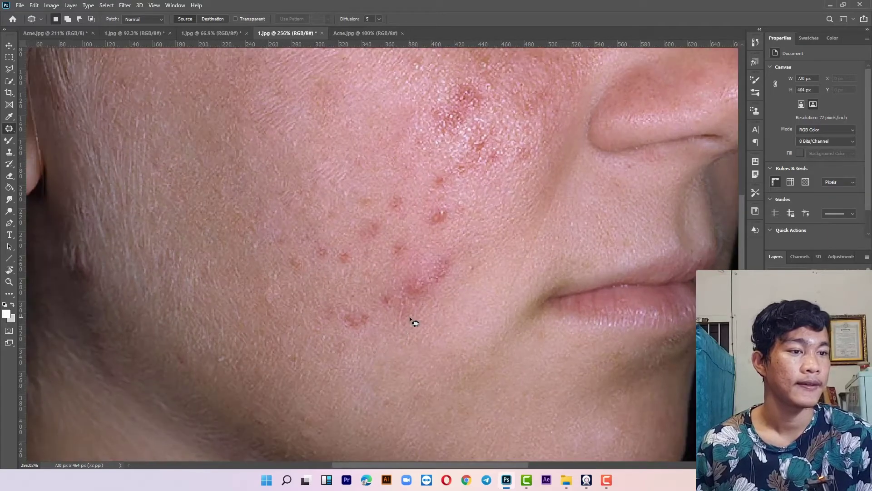
{"action": "mouse_move", "coordinate": [411, 258]}
{"action": "left_mouse_down"}
{"action": "mouse_move", "coordinate": [438, 271]}
{"action": "mouse_move", "coordinate": [418, 370]}
{"action": "left_mouse_up"}
{"action": "key", "text": "ctrl+d"}
{"action": "mouse_move", "coordinate": [374, 292]}
{"action": "left_mouse_down"}
{"action": "mouse_move", "coordinate": [329, 284]}
{"action": "mouse_move", "coordinate": [417, 240]}
{"action": "mouse_move", "coordinate": [376, 292]}
{"action": "left_mouse_up"}
{"action": "mouse_move", "coordinate": [352, 274]}
{"action": "left_mouse_down"}
{"action": "mouse_move", "coordinate": [304, 340]}
{"action": "mouse_move", "coordinate": [312, 253]}
{"action": "mouse_move", "coordinate": [241, 274]}
{"action": "left_mouse_up"}
{"action": "key", "text": "ctrl+d"}
{"action": "key", "text": "ctrl+d"}
Patch the red spots below the shiny cheek area and the leftover redness on the lower cheek, deselecting after each
{"action": "left_click_drag", "start_coordinate": [487, 171], "coordinate": [482, 168]}
{"action": "left_click_drag", "start_coordinate": [454, 190], "coordinate": [331, 176]}
{"action": "key", "text": "ctrl+d"}
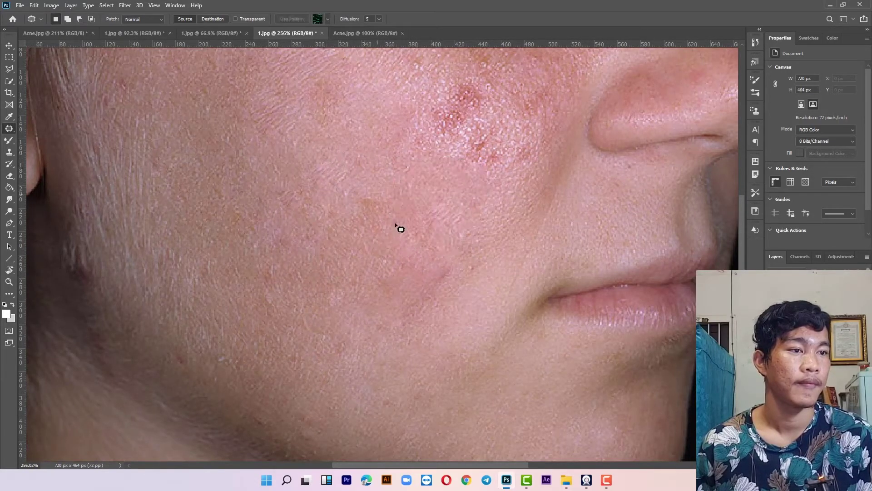
{"action": "mouse_move", "coordinate": [405, 343]}
{"action": "left_mouse_down"}
{"action": "mouse_move", "coordinate": [473, 274]}
{"action": "mouse_move", "coordinate": [453, 313]}
{"action": "left_mouse_up"}
{"action": "left_click_drag", "start_coordinate": [423, 293], "coordinate": [313, 301]}
{"action": "key", "text": "ctrl+d"}
Patch the whole shiny, inflamed acne cluster beside the nose with smooth cheek skin, and deselect
{"action": "scroll", "coordinate": [374, 246], "scroll_direction": "down", "scroll_amount": 5}
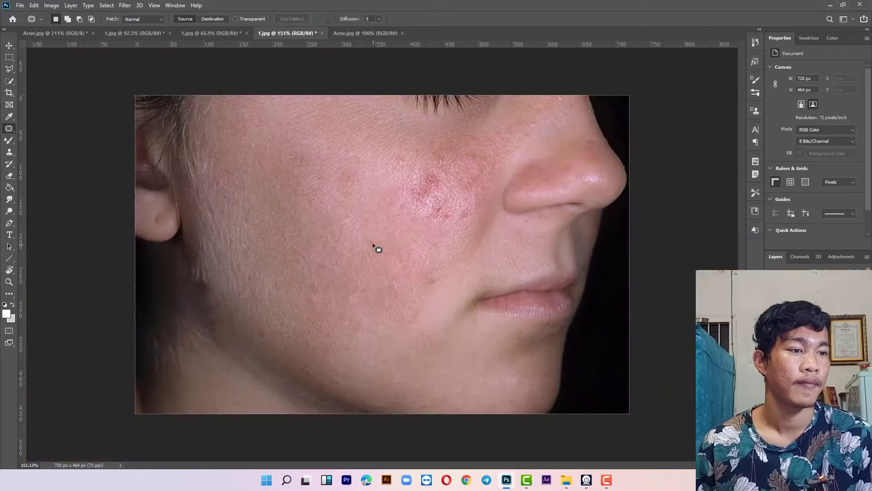
{"action": "scroll", "coordinate": [413, 224], "scroll_direction": "up", "scroll_amount": 2}
{"action": "scroll", "coordinate": [412, 225], "scroll_direction": "up", "scroll_amount": 1}
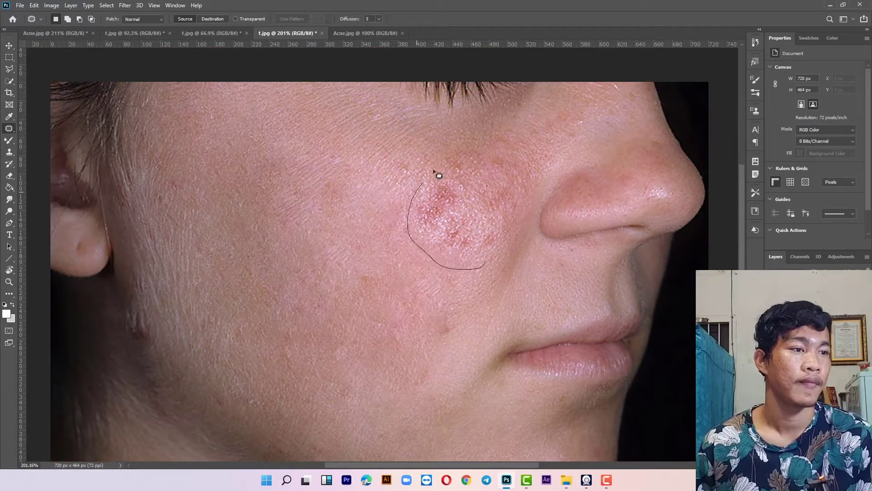
{"action": "left_click_drag", "start_coordinate": [525, 183], "coordinate": [500, 255]}
{"action": "mouse_move", "coordinate": [487, 210]}
{"action": "left_mouse_down"}
{"action": "mouse_move", "coordinate": [275, 241]}
{"action": "mouse_move", "coordinate": [291, 239]}
{"action": "left_mouse_up"}
{"action": "key", "text": "ctrl+d"}
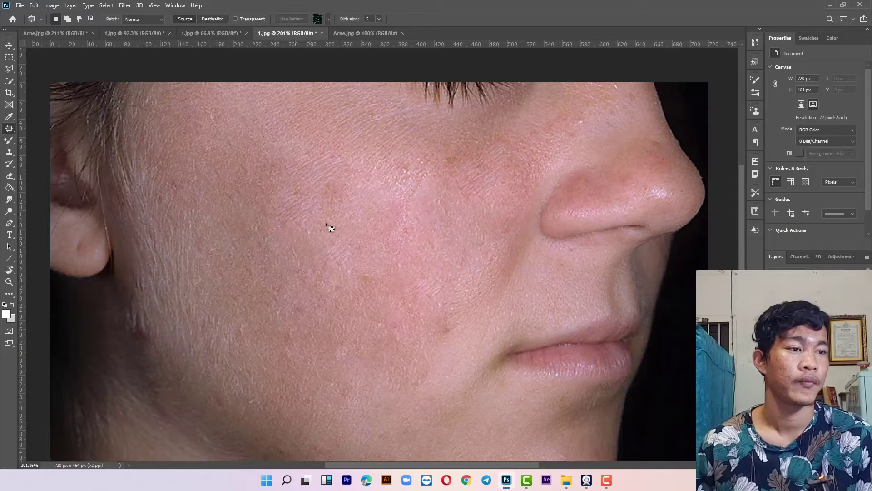
Patch the remaining shiny area on the upper cheek with smoother skin from the outer cheek, and deselect
{"action": "scroll", "coordinate": [364, 219], "scroll_direction": "down", "scroll_amount": 3}
{"action": "scroll", "coordinate": [361, 215], "scroll_direction": "up", "scroll_amount": 3}
{"action": "mouse_move", "coordinate": [391, 181]}
{"action": "left_mouse_down"}
{"action": "mouse_move", "coordinate": [377, 156]}
{"action": "mouse_move", "coordinate": [419, 180]}
{"action": "left_mouse_up"}
{"action": "mouse_move", "coordinate": [405, 170]}
{"action": "left_mouse_down"}
{"action": "mouse_move", "coordinate": [366, 214]}
{"action": "mouse_move", "coordinate": [341, 224]}
{"action": "mouse_move", "coordinate": [352, 195]}
{"action": "mouse_move", "coordinate": [313, 223]}
{"action": "left_mouse_up"}
{"action": "key", "text": "ctrl+d"}
{"action": "key", "text": "ctrl+d"}
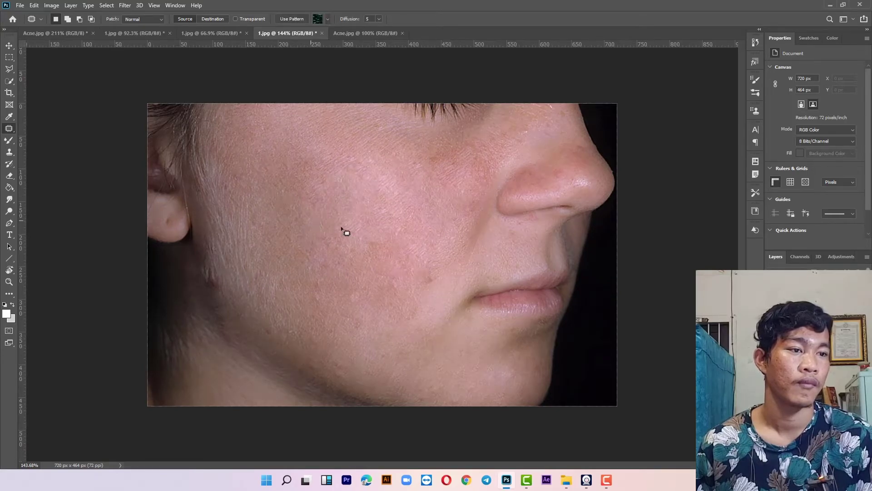
Patch the small dark spot beside the mouth and the remaining blotches on the lower cheek, deselecting after each
{"action": "mouse_move", "coordinate": [431, 304]}
{"action": "left_mouse_down"}
{"action": "mouse_move", "coordinate": [448, 267]}
{"action": "mouse_move", "coordinate": [403, 350]}
{"action": "left_mouse_up"}
{"action": "key", "text": "ctrl+d"}
{"action": "left_click_drag", "start_coordinate": [448, 247], "coordinate": [430, 287]}
{"action": "left_click_drag", "start_coordinate": [418, 266], "coordinate": [390, 318]}
{"action": "key", "text": "ctrl+d"}
{"action": "left_click_drag", "start_coordinate": [422, 287], "coordinate": [415, 295]}
{"action": "left_click_drag", "start_coordinate": [411, 281], "coordinate": [375, 311]}
{"action": "key", "text": "ctrl+d"}
{"action": "scroll", "coordinate": [423, 204], "scroll_direction": "up", "scroll_amount": 5}
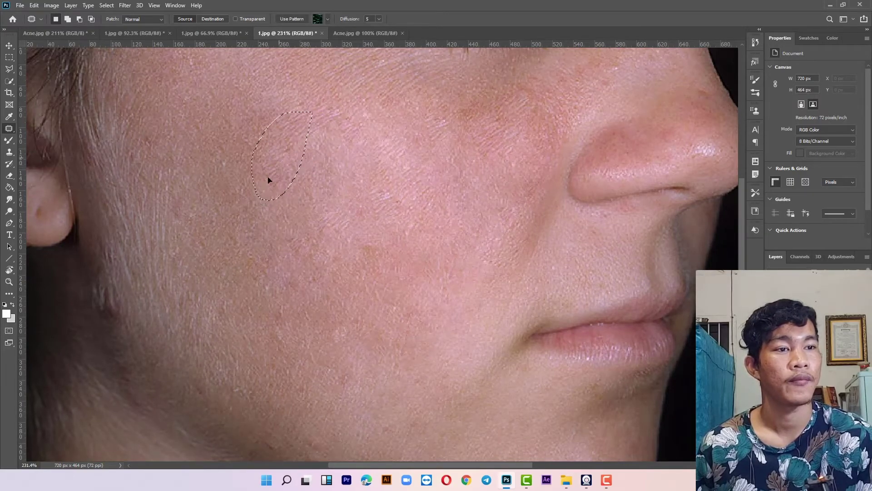
{"action": "scroll", "coordinate": [313, 189], "scroll_direction": "down", "scroll_amount": 4}
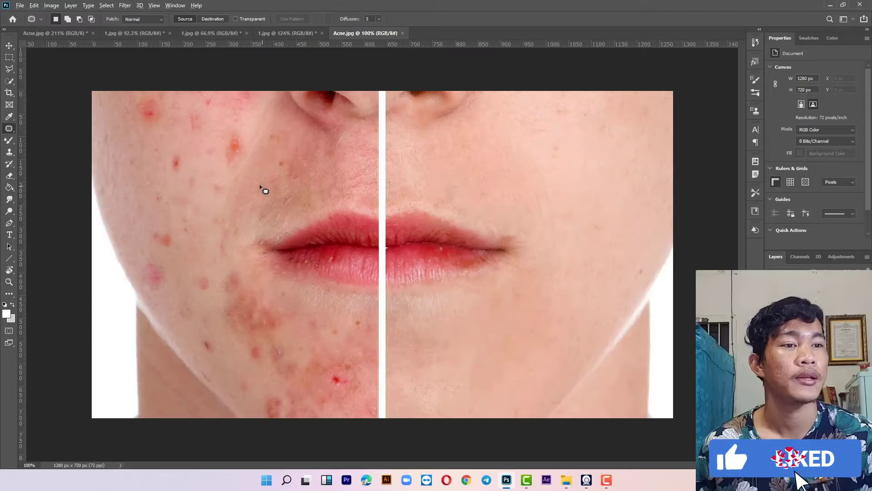
Switch to the untouched Acne.jpg and patch the dark red spot on the cheek with clean skin, dismissing the empty-selection warning
{"action": "scroll", "coordinate": [267, 191], "scroll_direction": "down", "scroll_amount": 3}
{"action": "key", "text": "ctrl+1"}
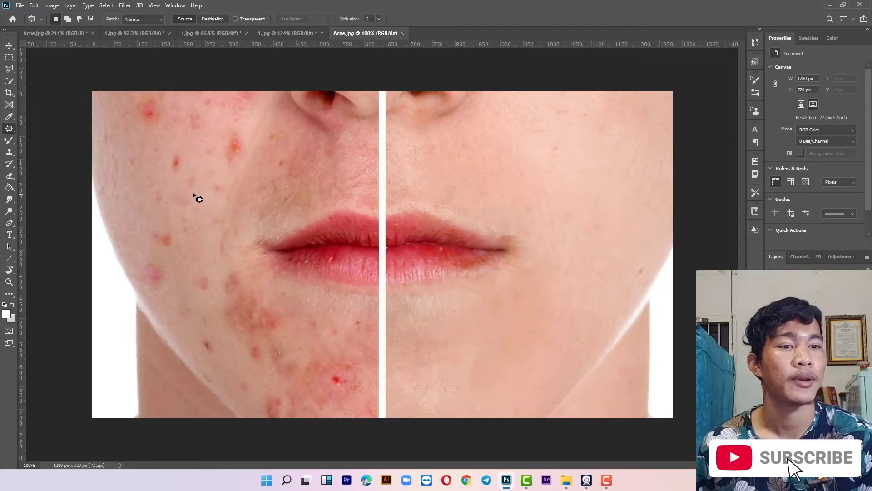
{"action": "scroll", "coordinate": [201, 200], "scroll_direction": "up", "scroll_amount": 5}
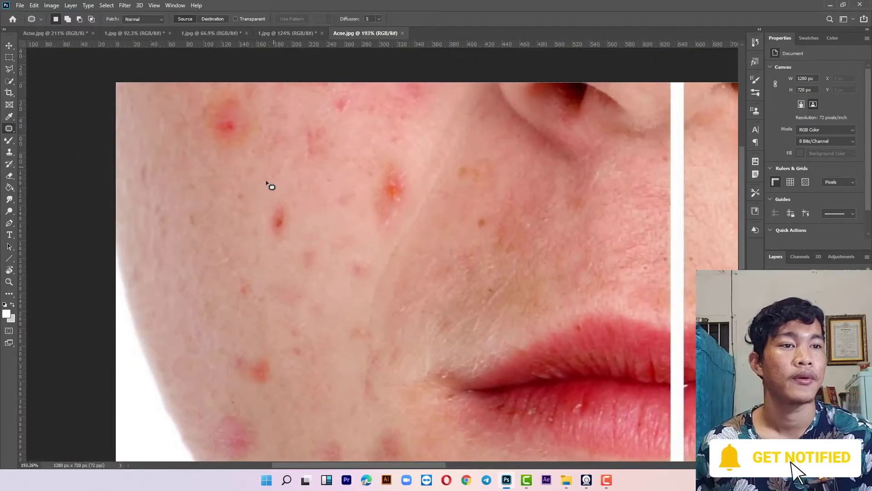
{"action": "left_click_drag", "start_coordinate": [298, 207], "coordinate": [287, 244]}
{"action": "left_click_drag", "start_coordinate": [272, 226], "coordinate": [235, 201]}
{"action": "left_click", "coordinate": [234, 201]}
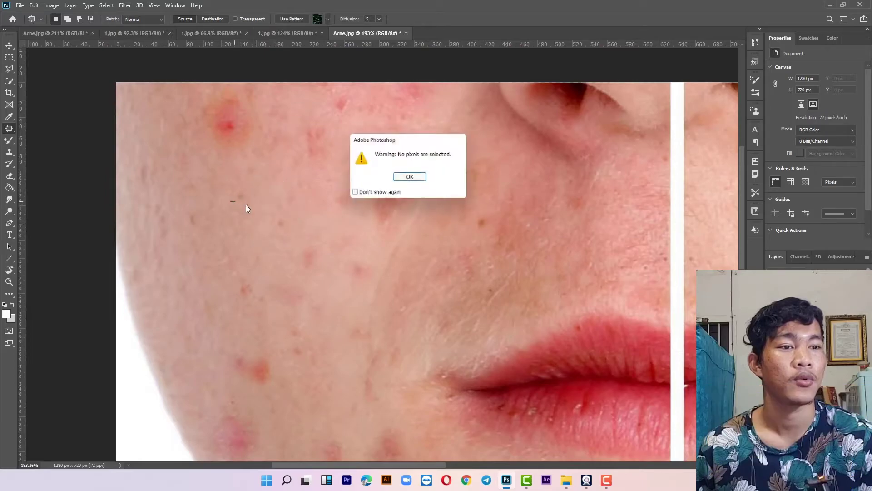
{"action": "left_click", "coordinate": [400, 178]}
Patch the small brown and red specks in the middle of the outer cheek with clean skin
{"action": "mouse_move", "coordinate": [282, 224]}
{"action": "left_mouse_down"}
{"action": "mouse_move", "coordinate": [261, 202]}
{"action": "mouse_move", "coordinate": [282, 225]}
{"action": "left_mouse_up"}
{"action": "mouse_move", "coordinate": [230, 196]}
{"action": "left_mouse_down"}
{"action": "mouse_move", "coordinate": [242, 180]}
{"action": "mouse_move", "coordinate": [249, 216]}
{"action": "mouse_move", "coordinate": [230, 193]}
{"action": "left_mouse_up"}
{"action": "mouse_move", "coordinate": [242, 203]}
{"action": "left_mouse_down"}
{"action": "mouse_move", "coordinate": [239, 227]}
{"action": "mouse_move", "coordinate": [201, 245]}
{"action": "mouse_move", "coordinate": [232, 233]}
{"action": "left_mouse_up"}
{"action": "mouse_move", "coordinate": [261, 298]}
{"action": "left_mouse_down"}
{"action": "mouse_move", "coordinate": [251, 327]}
{"action": "mouse_move", "coordinate": [229, 267]}
{"action": "mouse_move", "coordinate": [267, 298]}
{"action": "left_mouse_up"}
{"action": "left_click", "coordinate": [268, 166]}
Patch the large inflamed spot on the upper cheek and the faint red spots below it with clean skin, and deselect
{"action": "scroll", "coordinate": [268, 172], "scroll_direction": "down", "scroll_amount": 2}
{"action": "mouse_move", "coordinate": [223, 131]}
{"action": "left_mouse_down"}
{"action": "mouse_move", "coordinate": [267, 123]}
{"action": "mouse_move", "coordinate": [224, 223]}
{"action": "mouse_move", "coordinate": [272, 229]}
{"action": "mouse_move", "coordinate": [316, 213]}
{"action": "mouse_move", "coordinate": [313, 248]}
{"action": "left_mouse_up"}
{"action": "left_click_drag", "start_coordinate": [290, 230], "coordinate": [246, 209]}
{"action": "left_click", "coordinate": [259, 227]}
Patch the orange-red spot on the lower cheek and the pink spot near the jawline with clean skin, deselecting after each
{"action": "left_click_drag", "start_coordinate": [277, 310], "coordinate": [274, 317]}
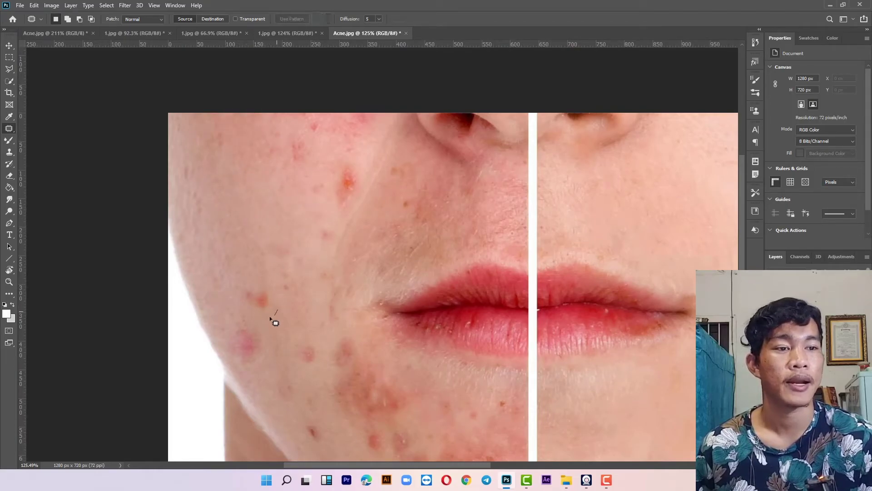
{"action": "mouse_move", "coordinate": [238, 279]}
{"action": "left_mouse_down"}
{"action": "mouse_move", "coordinate": [273, 306]}
{"action": "mouse_move", "coordinate": [253, 216]}
{"action": "left_mouse_up"}
{"action": "left_click", "coordinate": [253, 216]}
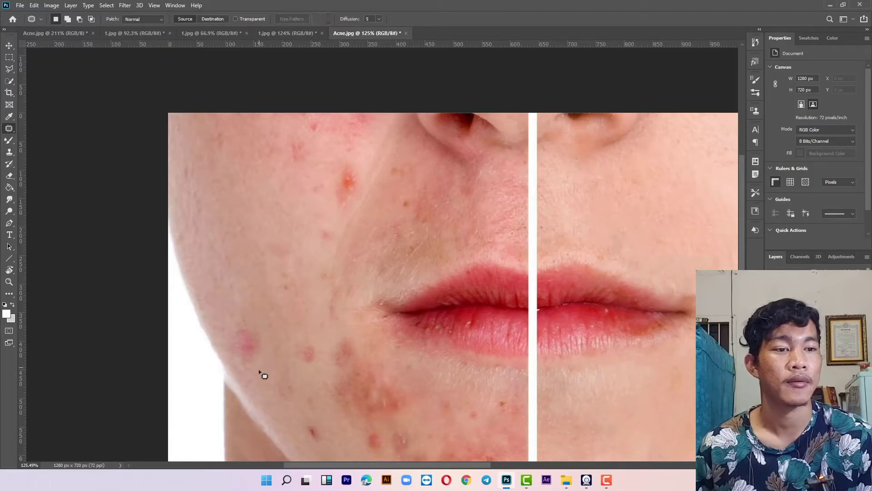
{"action": "left_click_drag", "start_coordinate": [267, 359], "coordinate": [267, 358]}
{"action": "left_click_drag", "start_coordinate": [254, 349], "coordinate": [232, 265]}
{"action": "left_click", "coordinate": [258, 255]}
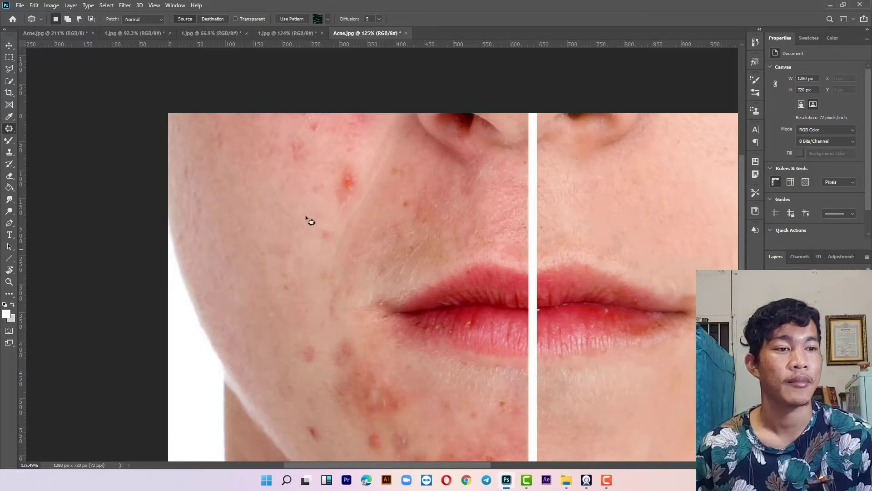
Patch the orange-red spot on the inner cheek beside the nose fold and the small pink spot below it with clean skin
{"action": "left_click_drag", "start_coordinate": [359, 209], "coordinate": [356, 208]}
{"action": "left_click_drag", "start_coordinate": [343, 200], "coordinate": [285, 211]}
{"action": "left_click", "coordinate": [312, 230]}
{"action": "mouse_move", "coordinate": [319, 254]}
{"action": "left_mouse_down"}
{"action": "mouse_move", "coordinate": [322, 221]}
{"action": "mouse_move", "coordinate": [321, 255]}
{"action": "left_mouse_up"}
{"action": "mouse_move", "coordinate": [325, 238]}
{"action": "left_mouse_down"}
{"action": "mouse_move", "coordinate": [296, 235]}
{"action": "mouse_move", "coordinate": [270, 261]}
{"action": "mouse_move", "coordinate": [296, 260]}
{"action": "mouse_move", "coordinate": [262, 234]}
{"action": "left_mouse_up"}
{"action": "left_click", "coordinate": [292, 225]}
Patch the faint brown specks high on the outer cheek with clean skin and clear the selection
{"action": "left_click", "coordinate": [247, 188]}
{"action": "left_click_drag", "start_coordinate": [212, 129], "coordinate": [230, 137]}
{"action": "mouse_move", "coordinate": [227, 143]}
{"action": "left_mouse_down"}
{"action": "mouse_move", "coordinate": [235, 171]}
{"action": "mouse_move", "coordinate": [254, 184]}
{"action": "left_mouse_up"}
{"action": "left_click", "coordinate": [399, 178]}
{"action": "key", "text": "Return"}
Patch the pink spot and the small red spot above it on the upper cheek with clean skin, deselecting after each
{"action": "mouse_move", "coordinate": [308, 163]}
{"action": "left_mouse_down"}
{"action": "mouse_move", "coordinate": [276, 162]}
{"action": "mouse_move", "coordinate": [299, 138]}
{"action": "mouse_move", "coordinate": [308, 162]}
{"action": "left_mouse_up"}
{"action": "left_click_drag", "start_coordinate": [293, 153], "coordinate": [256, 190]}
{"action": "left_click", "coordinate": [330, 138]}
{"action": "left_click_drag", "start_coordinate": [327, 120], "coordinate": [330, 136]}
{"action": "left_click_drag", "start_coordinate": [313, 138], "coordinate": [298, 160]}
{"action": "left_click", "coordinate": [370, 141]}
Patch the redness at the top of the cheek near the nose and the faint marks beside the smile fold
{"action": "left_click_drag", "start_coordinate": [380, 117], "coordinate": [375, 135]}
{"action": "left_click_drag", "start_coordinate": [351, 138], "coordinate": [274, 178]}
{"action": "left_click", "coordinate": [332, 197]}
{"action": "mouse_move", "coordinate": [327, 215]}
{"action": "left_mouse_down"}
{"action": "mouse_move", "coordinate": [312, 158]}
{"action": "mouse_move", "coordinate": [325, 182]}
{"action": "left_mouse_up"}
{"action": "left_click_drag", "start_coordinate": [306, 187], "coordinate": [258, 204]}
{"action": "left_click", "coordinate": [298, 296]}
Patch the faint marks on the middle cheek beside the mouth corner with clean skin and deselect
{"action": "left_click_drag", "start_coordinate": [269, 258], "coordinate": [264, 258]}
{"action": "left_click_drag", "start_coordinate": [290, 292], "coordinate": [286, 226]}
{"action": "left_click", "coordinate": [329, 264]}
{"action": "mouse_move", "coordinate": [330, 266]}
{"action": "left_mouse_down"}
{"action": "mouse_move", "coordinate": [332, 280]}
{"action": "mouse_move", "coordinate": [311, 193]}
{"action": "left_mouse_up"}
{"action": "left_click", "coordinate": [320, 246]}
Patch the pink spot, the faint brown mark and the dark red spot on the lower cheek with clean skin
{"action": "scroll", "coordinate": [308, 233], "scroll_direction": "down", "scroll_amount": 7}
{"action": "mouse_move", "coordinate": [287, 249]}
{"action": "left_mouse_down"}
{"action": "mouse_move", "coordinate": [323, 246]}
{"action": "mouse_move", "coordinate": [294, 181]}
{"action": "left_mouse_up"}
{"action": "left_click", "coordinate": [298, 256]}
{"action": "mouse_move", "coordinate": [270, 288]}
{"action": "left_mouse_down"}
{"action": "mouse_move", "coordinate": [301, 298]}
{"action": "mouse_move", "coordinate": [271, 212]}
{"action": "left_mouse_up"}
{"action": "left_click", "coordinate": [322, 321]}
{"action": "left_click_drag", "start_coordinate": [330, 347], "coordinate": [302, 343]}
{"action": "left_click_drag", "start_coordinate": [328, 314], "coordinate": [330, 336]}
{"action": "left_click_drag", "start_coordinate": [314, 318], "coordinate": [277, 224]}
{"action": "left_click", "coordinate": [276, 222]}
Patch the small brown specks between the nose fold and the upper lip with clean skin
{"action": "scroll", "coordinate": [290, 245], "scroll_direction": "down", "scroll_amount": 4}
{"action": "scroll", "coordinate": [368, 333], "scroll_direction": "up", "scroll_amount": 5}
{"action": "scroll", "coordinate": [195, 259], "scroll_direction": "down", "scroll_amount": 4}
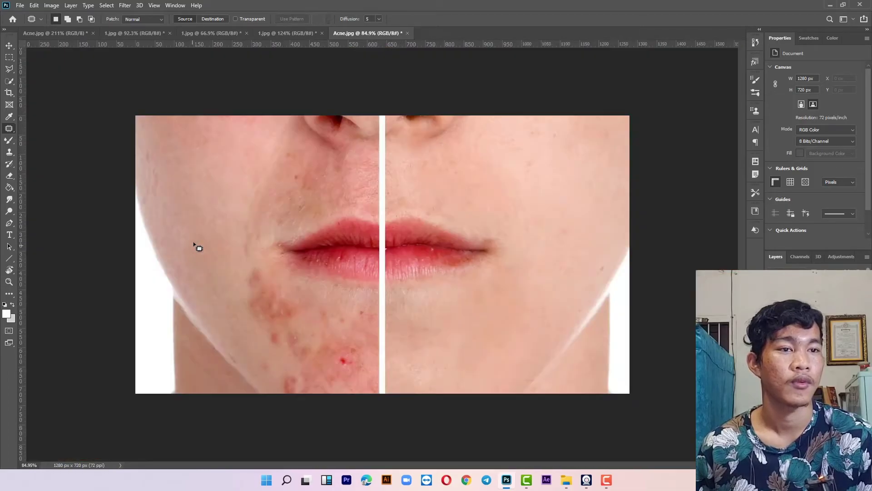
{"action": "scroll", "coordinate": [286, 186], "scroll_direction": "up", "scroll_amount": 5}
{"action": "scroll", "coordinate": [274, 166], "scroll_direction": "up", "scroll_amount": 1}
{"action": "mouse_move", "coordinate": [244, 134]}
{"action": "left_mouse_down"}
{"action": "mouse_move", "coordinate": [276, 157]}
{"action": "mouse_move", "coordinate": [232, 199]}
{"action": "left_mouse_up"}
{"action": "left_click", "coordinate": [266, 199]}
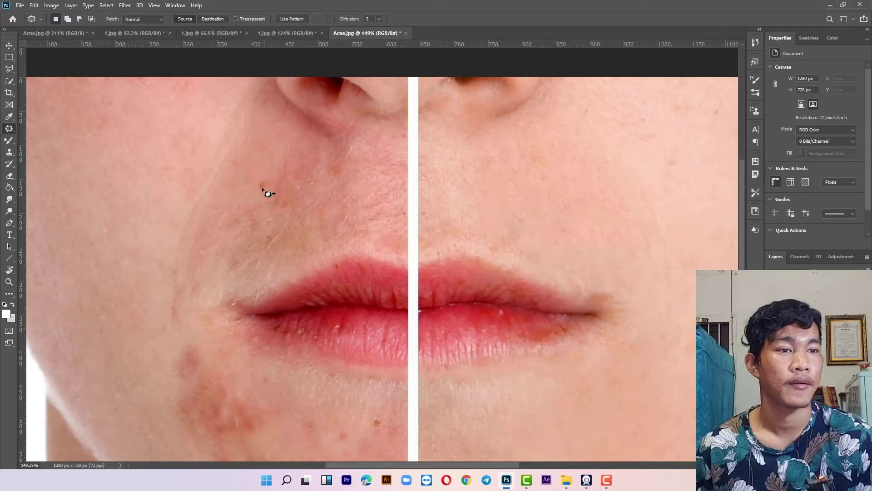
Patch the faint pink spot on the lower jaw and the dark mark on the jawline with clean skin
{"action": "scroll", "coordinate": [265, 224], "scroll_direction": "down", "scroll_amount": 4}
{"action": "scroll", "coordinate": [233, 285], "scroll_direction": "up", "scroll_amount": 5}
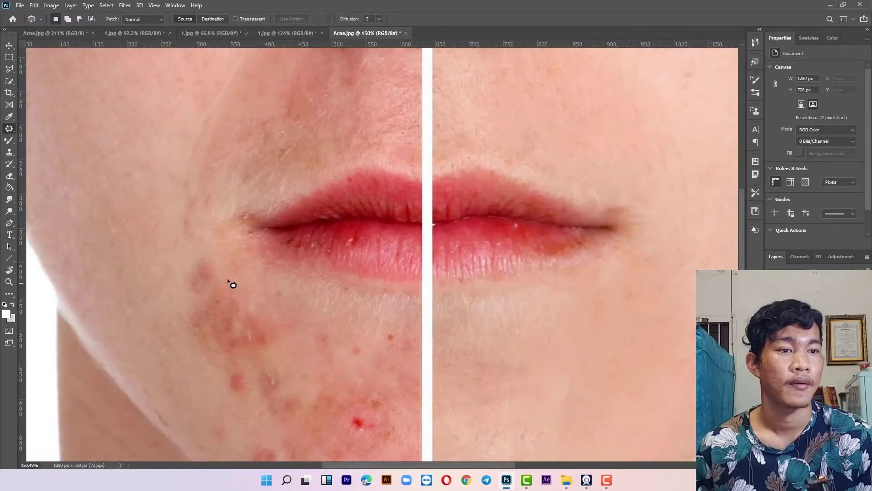
{"action": "scroll", "coordinate": [233, 285], "scroll_direction": "down", "scroll_amount": 4}
{"action": "left_click_drag", "start_coordinate": [217, 307], "coordinate": [234, 339]}
{"action": "left_click_drag", "start_coordinate": [220, 326], "coordinate": [188, 289]}
{"action": "left_click", "coordinate": [185, 320]}
{"action": "mouse_move", "coordinate": [178, 328]}
{"action": "left_mouse_down"}
{"action": "mouse_move", "coordinate": [152, 303]}
{"action": "mouse_move", "coordinate": [167, 324]}
{"action": "left_mouse_up"}
{"action": "left_click", "coordinate": [181, 287]}
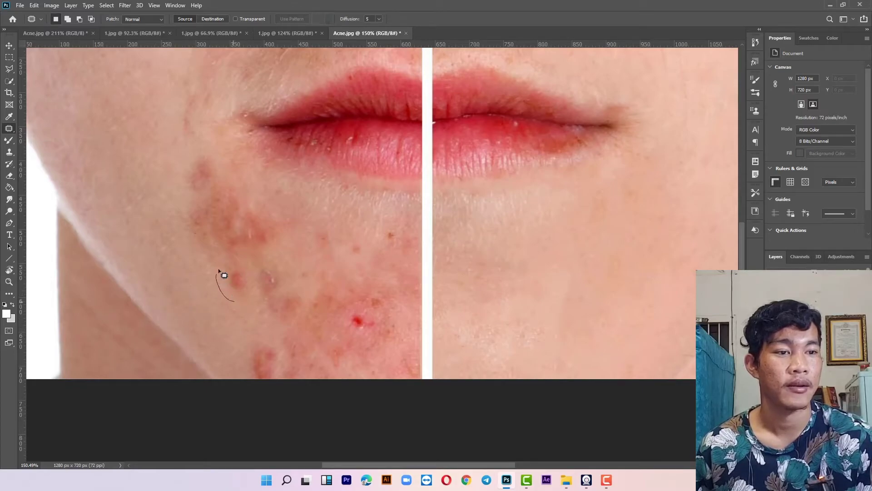
Patch the red spot and the neighbouring dark spot below the brown blemish patch with clean skin, deselecting after each
{"action": "left_click_drag", "start_coordinate": [254, 292], "coordinate": [234, 301]}
{"action": "left_click_drag", "start_coordinate": [238, 278], "coordinate": [191, 302]}
{"action": "left_click", "coordinate": [214, 297]}
{"action": "mouse_move", "coordinate": [245, 302]}
{"action": "left_mouse_down"}
{"action": "mouse_move", "coordinate": [316, 296]}
{"action": "mouse_move", "coordinate": [269, 303]}
{"action": "left_mouse_up"}
{"action": "left_click_drag", "start_coordinate": [273, 295], "coordinate": [195, 298]}
{"action": "left_click", "coordinate": [256, 278]}
Patch the large brown blemish area below the mouth corner with clean cheek skin and deselect
{"action": "left_click_drag", "start_coordinate": [289, 236], "coordinate": [261, 273]}
{"action": "mouse_move", "coordinate": [242, 238]}
{"action": "left_mouse_down"}
{"action": "mouse_move", "coordinate": [195, 259]}
{"action": "mouse_move", "coordinate": [192, 289]}
{"action": "left_mouse_up"}
{"action": "left_click", "coordinate": [218, 317]}
{"action": "left_click_drag", "start_coordinate": [176, 241], "coordinate": [222, 252]}
{"action": "key", "text": "ctrl+d"}
Patch the red spot at the lower edge of the chin with clean skin and deselect
{"action": "scroll", "coordinate": [236, 240], "scroll_direction": "down", "scroll_amount": 6}
{"action": "scroll", "coordinate": [310, 364], "scroll_direction": "up", "scroll_amount": 5}
{"action": "scroll", "coordinate": [307, 343], "scroll_direction": "up", "scroll_amount": 3}
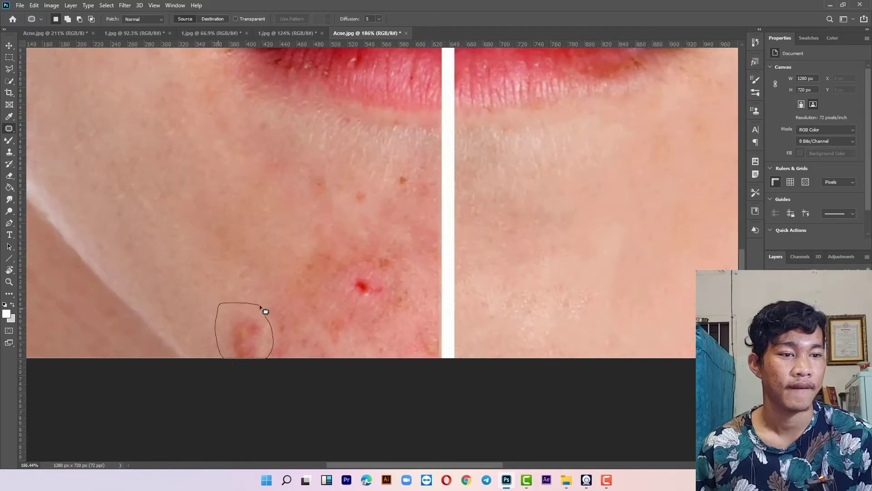
{"action": "left_click_drag", "start_coordinate": [260, 307], "coordinate": [260, 306]}
{"action": "left_click_drag", "start_coordinate": [245, 335], "coordinate": [193, 284]}
{"action": "key", "text": "ctrl+d"}
Patch the inflamed chin area with the bright red pimple and the small brown spots beneath the lower lip
{"action": "mouse_move", "coordinate": [357, 344]}
{"action": "left_mouse_down"}
{"action": "mouse_move", "coordinate": [249, 292]}
{"action": "mouse_move", "coordinate": [424, 269]}
{"action": "mouse_move", "coordinate": [398, 348]}
{"action": "left_mouse_up"}
{"action": "mouse_move", "coordinate": [290, 266]}
{"action": "left_mouse_down"}
{"action": "mouse_move", "coordinate": [155, 172]}
{"action": "mouse_move", "coordinate": [146, 176]}
{"action": "left_mouse_up"}
{"action": "left_click", "coordinate": [303, 229]}
{"action": "mouse_move", "coordinate": [325, 253]}
{"action": "left_mouse_down"}
{"action": "mouse_move", "coordinate": [341, 173]}
{"action": "mouse_move", "coordinate": [360, 210]}
{"action": "mouse_move", "coordinate": [234, 228]}
{"action": "left_mouse_up"}
{"action": "left_click", "coordinate": [394, 212]}
{"action": "mouse_move", "coordinate": [415, 172]}
{"action": "left_mouse_down"}
{"action": "mouse_move", "coordinate": [401, 210]}
{"action": "mouse_move", "coordinate": [298, 208]}
{"action": "left_mouse_up"}
Patch the remaining redness on the chin beside the white dividing line with clean skin and deselect
{"action": "mouse_move", "coordinate": [382, 270]}
{"action": "left_mouse_down"}
{"action": "mouse_move", "coordinate": [372, 276]}
{"action": "mouse_move", "coordinate": [423, 221]}
{"action": "left_mouse_up"}
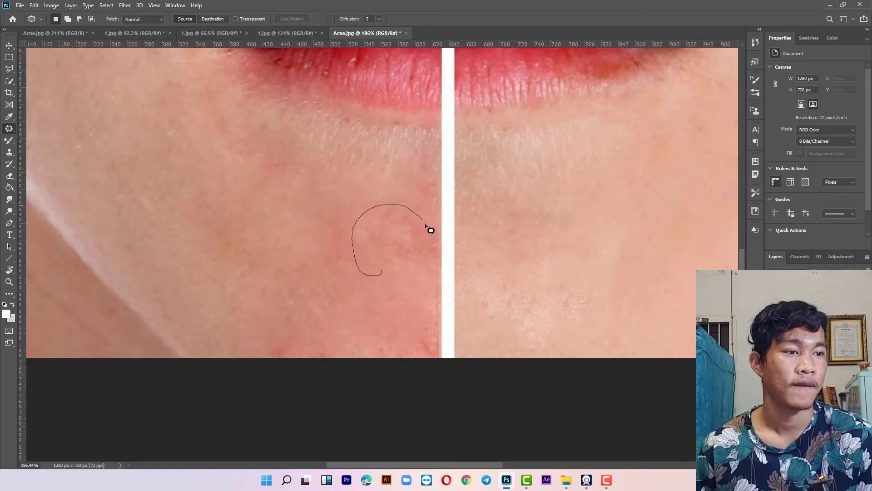
{"action": "left_click_drag", "start_coordinate": [430, 300], "coordinate": [429, 293]}
{"action": "mouse_move", "coordinate": [366, 268]}
{"action": "left_mouse_down"}
{"action": "mouse_move", "coordinate": [283, 267]}
{"action": "mouse_move", "coordinate": [280, 221]}
{"action": "mouse_move", "coordinate": [275, 243]}
{"action": "left_mouse_up"}
{"action": "left_click_drag", "start_coordinate": [242, 233], "coordinate": [133, 169]}
{"action": "left_click", "coordinate": [293, 236]}
Patch the orange spot beside the dividing line and the red marks along the lower edge of the chin
{"action": "scroll", "coordinate": [294, 236], "scroll_direction": "down", "scroll_amount": 10}
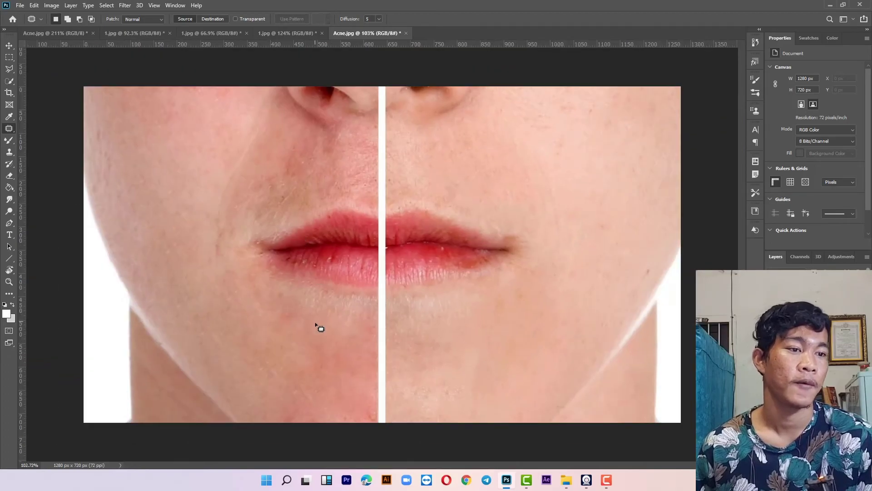
{"action": "scroll", "coordinate": [342, 367], "scroll_direction": "up", "scroll_amount": 5}
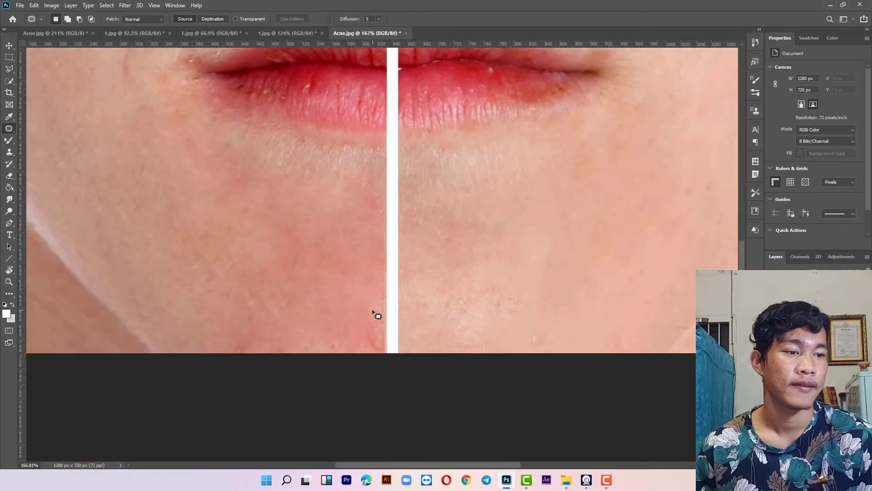
{"action": "mouse_move", "coordinate": [380, 350]}
{"action": "left_mouse_down"}
{"action": "mouse_move", "coordinate": [305, 356]}
{"action": "mouse_move", "coordinate": [327, 248]}
{"action": "left_mouse_up"}
{"action": "left_click_drag", "start_coordinate": [343, 306], "coordinate": [233, 254]}
{"action": "left_click", "coordinate": [269, 274]}
{"action": "mouse_move", "coordinate": [307, 355]}
{"action": "left_mouse_down"}
{"action": "mouse_move", "coordinate": [225, 317]}
{"action": "mouse_move", "coordinate": [305, 353]}
{"action": "left_mouse_up"}
{"action": "left_click_drag", "start_coordinate": [240, 329], "coordinate": [155, 260]}
{"action": "left_click", "coordinate": [156, 213]}
Patch the reddish skin on the middle of the chin and the uneven area below the lip, deselecting after each
{"action": "left_click_drag", "start_coordinate": [300, 349], "coordinate": [354, 269]}
{"action": "left_click_drag", "start_coordinate": [280, 267], "coordinate": [162, 248]}
{"action": "key", "text": "ctrl+d"}
{"action": "mouse_move", "coordinate": [258, 221]}
{"action": "left_mouse_down"}
{"action": "mouse_move", "coordinate": [264, 184]}
{"action": "mouse_move", "coordinate": [267, 207]}
{"action": "left_mouse_up"}
{"action": "left_click_drag", "start_coordinate": [240, 198], "coordinate": [130, 187]}
{"action": "key", "text": "ctrl+d"}
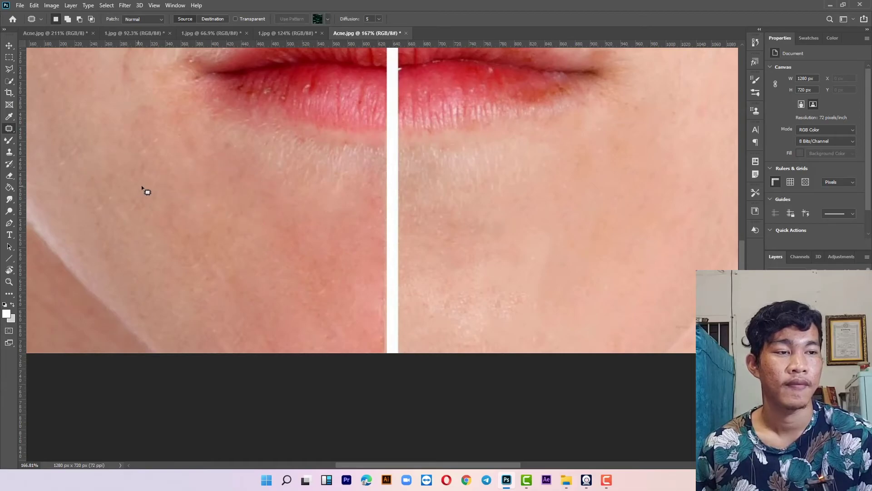
Review the retouched skin in each open photo and return to the finished split-face Acne.jpg
{"action": "scroll", "coordinate": [154, 190], "scroll_direction": "down", "scroll_amount": 5}
{"action": "scroll", "coordinate": [403, 219], "scroll_direction": "down", "scroll_amount": 1}
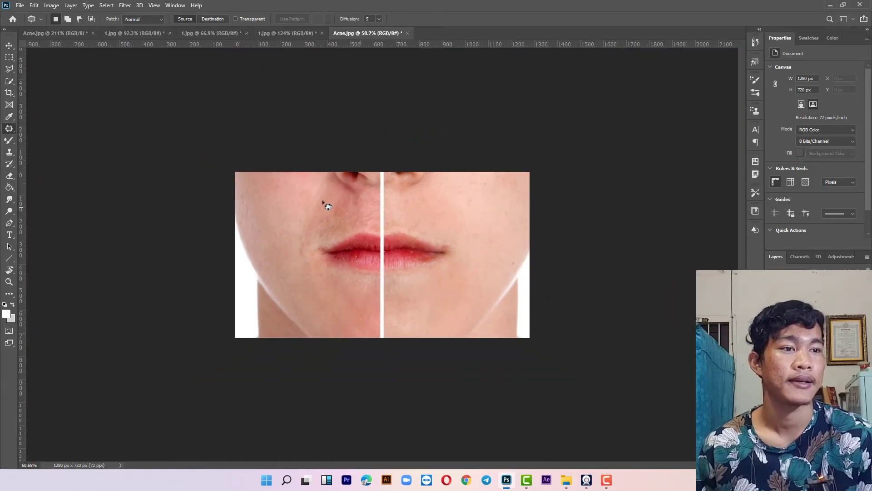
{"action": "left_click", "coordinate": [37, 33]}
{"action": "left_click", "coordinate": [114, 34]}
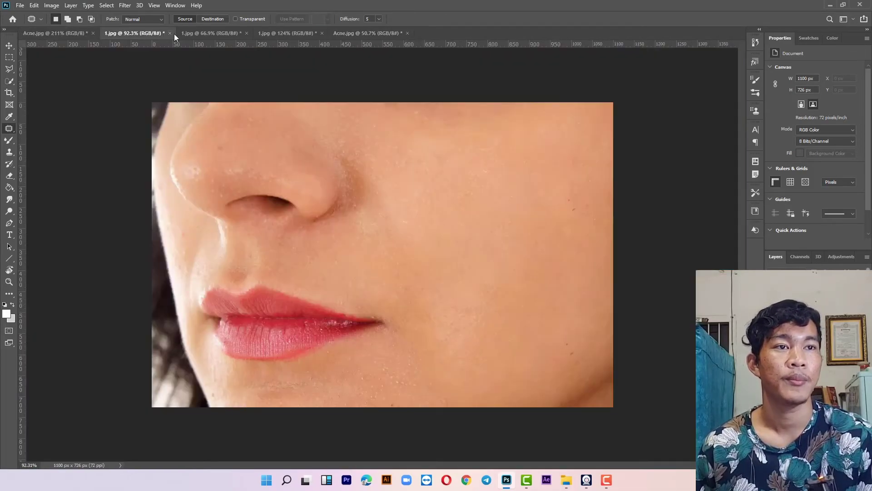
{"action": "left_click", "coordinate": [201, 34]}
{"action": "left_click", "coordinate": [291, 34]}
{"action": "left_click", "coordinate": [350, 32]}
{"action": "scroll", "coordinate": [345, 247], "scroll_direction": "up", "scroll_amount": 4}
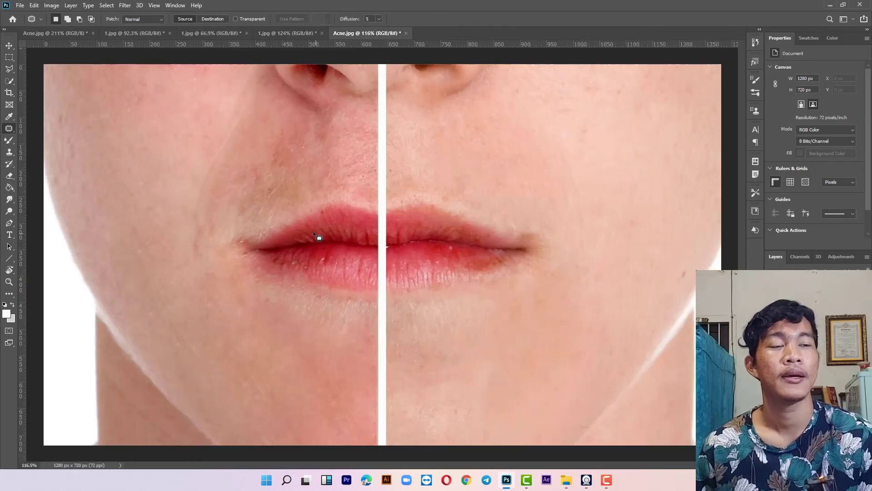
{"action": "scroll", "coordinate": [358, 268], "scroll_direction": "down", "scroll_amount": 1}
{"action": "scroll", "coordinate": [358, 268], "scroll_direction": "down", "scroll_amount": 1}
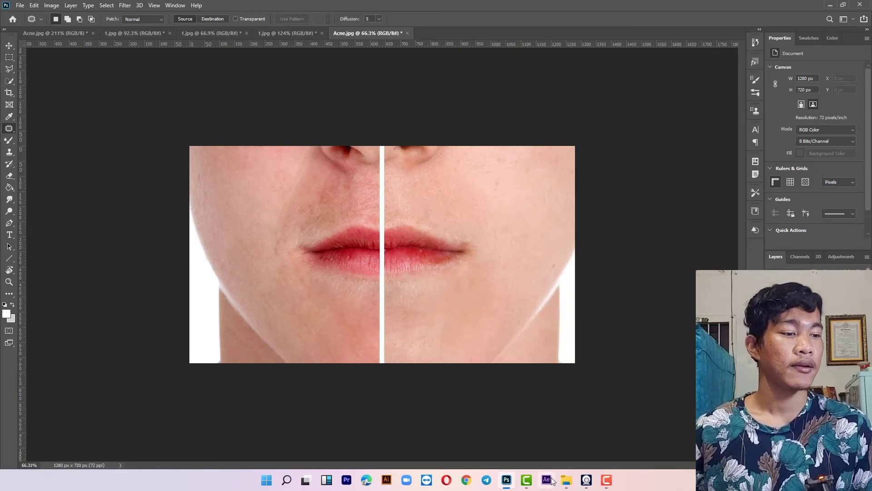
Switch to File Explorer, open folder 10 in Final Tool, and view the pictures Backgroud delet.JPG and Exercise.jpg
{"action": "left_click", "coordinate": [567, 481]}
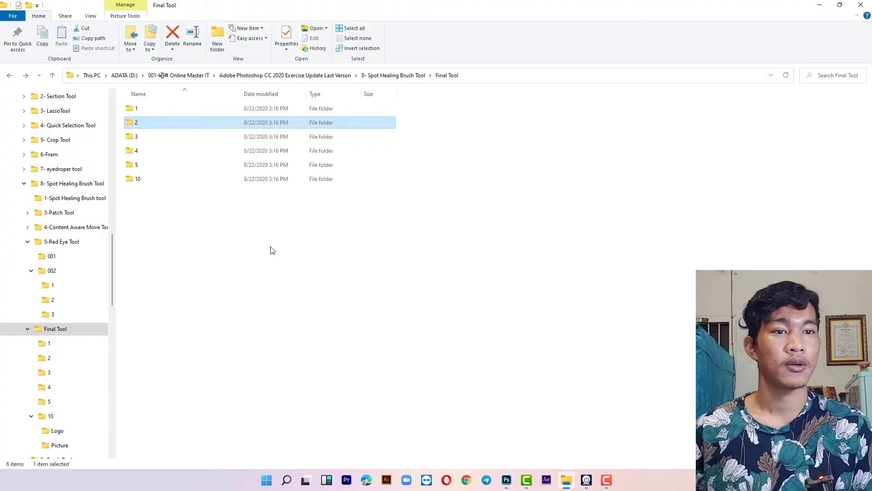
{"action": "double_click", "coordinate": [155, 180]}
{"action": "double_click", "coordinate": [242, 125]}
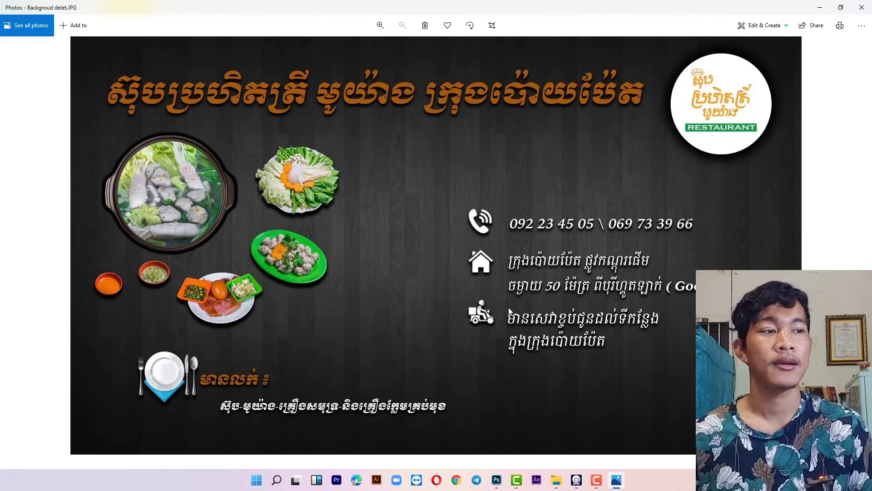
{"action": "left_click", "coordinate": [860, 243]}
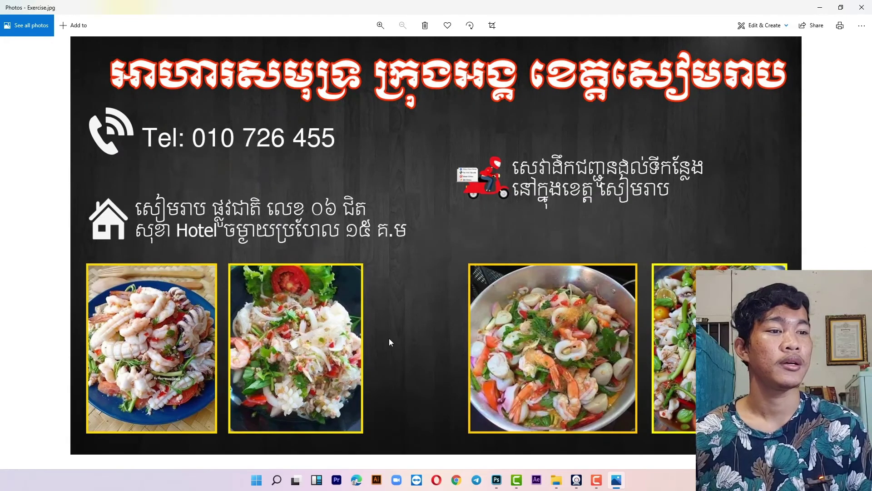